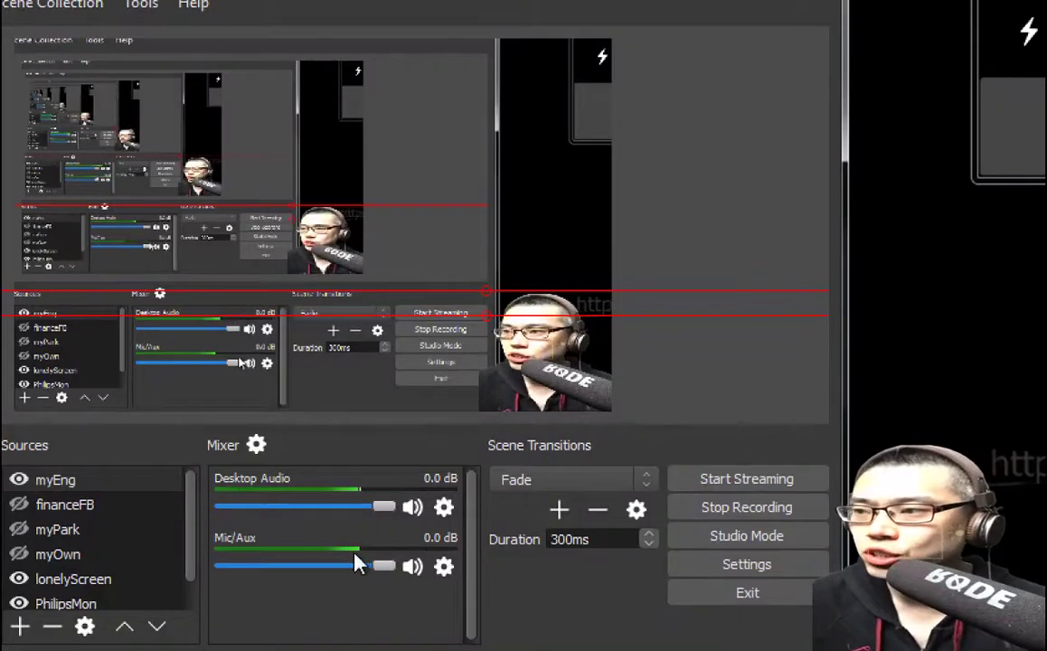
# Step: Open the audio filters of the Mic/Aux source and move the filters window higher up on the desktop
pyautogui.click(443, 566)
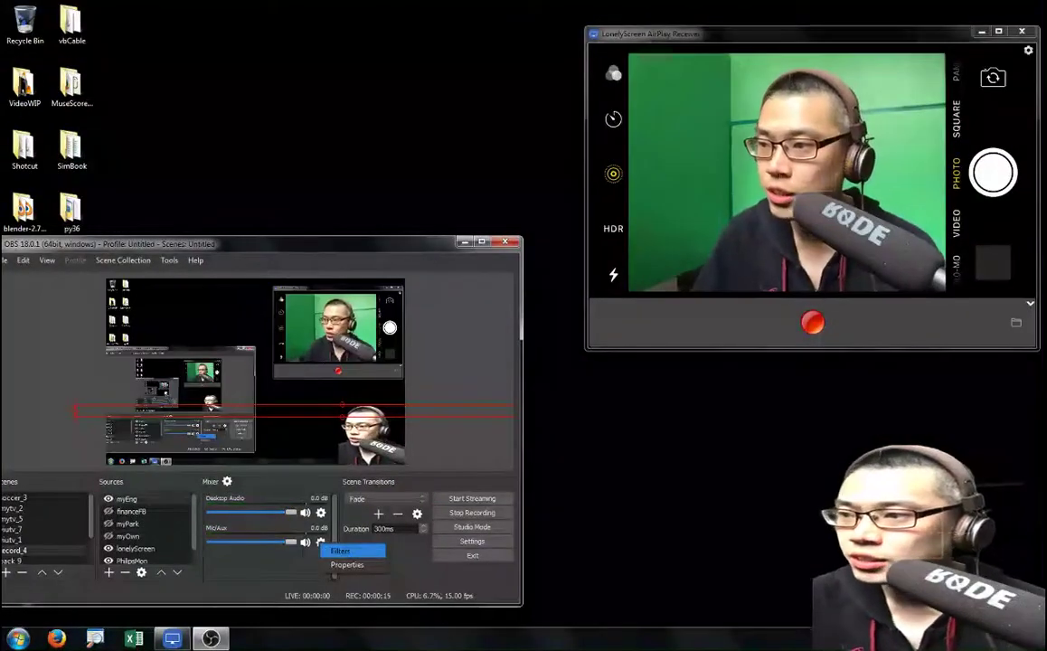
pyautogui.click(340, 551)
pyautogui.moveTo(272, 167); pyautogui.dragTo(328, 177)
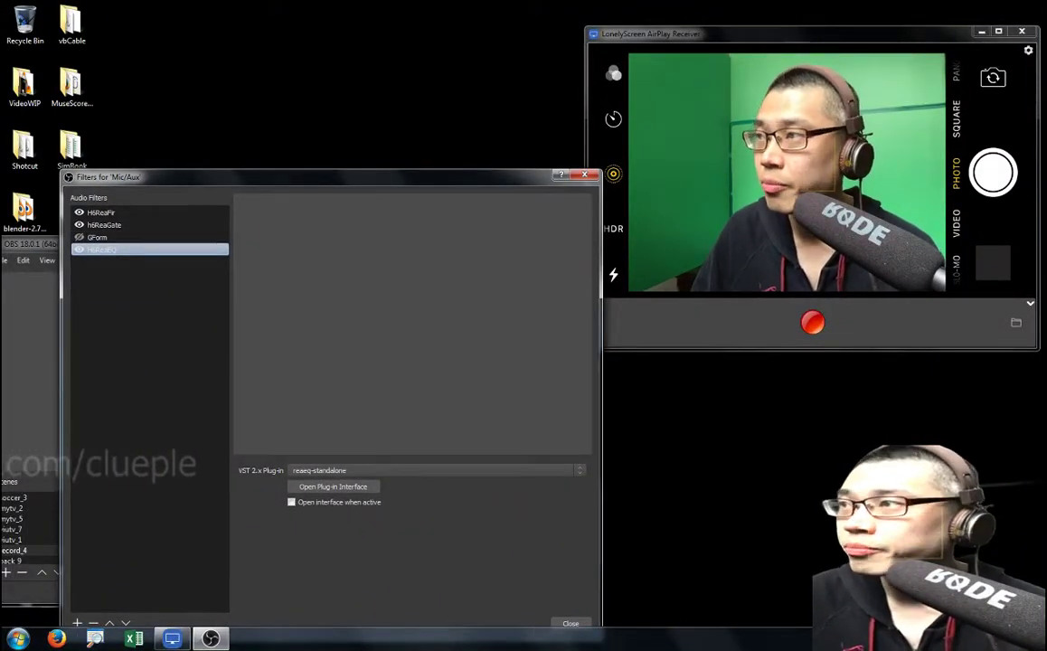
pyautogui.moveTo(328, 178); pyautogui.dragTo(325, 115)
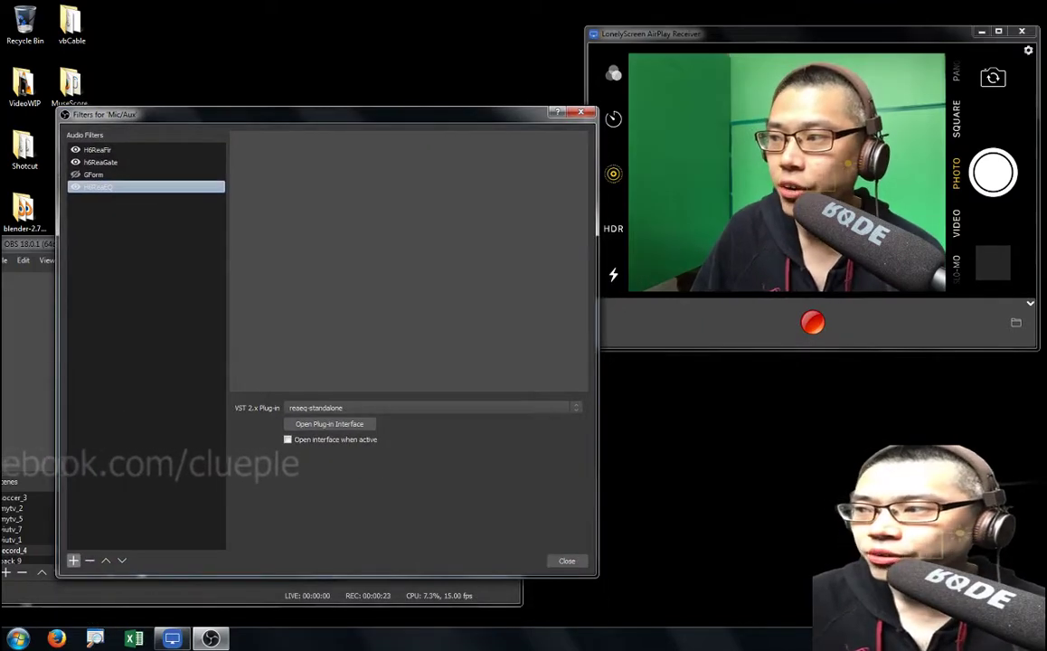
# Step: Add a VST 2.x Plug-in audio filter named blueCatAudio to the Mic/Aux source
pyautogui.click(74, 561)
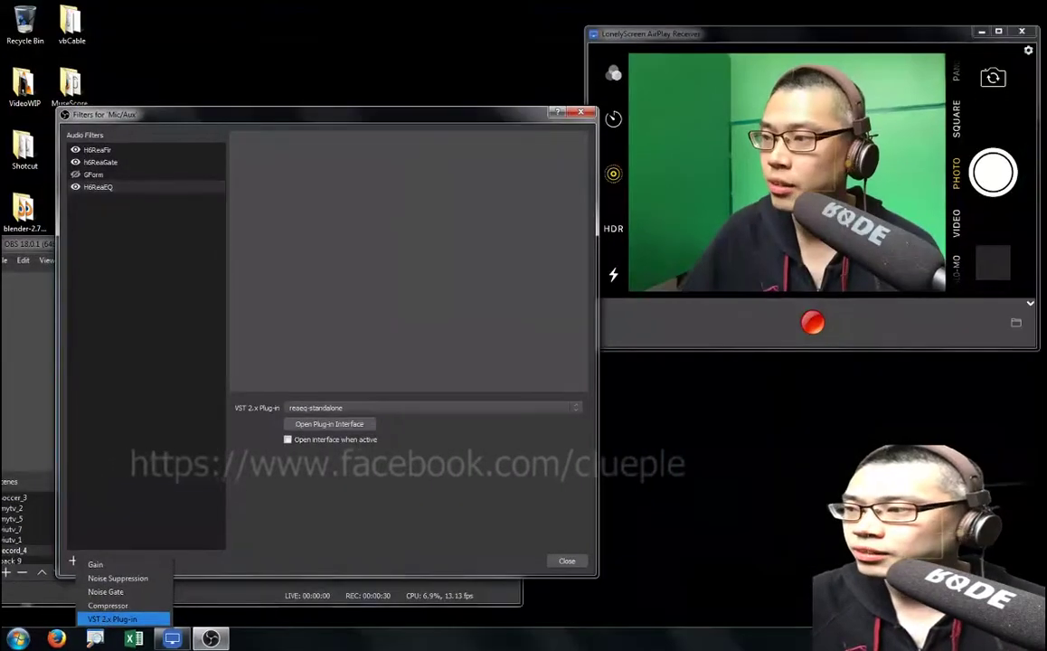
pyautogui.click(136, 602)
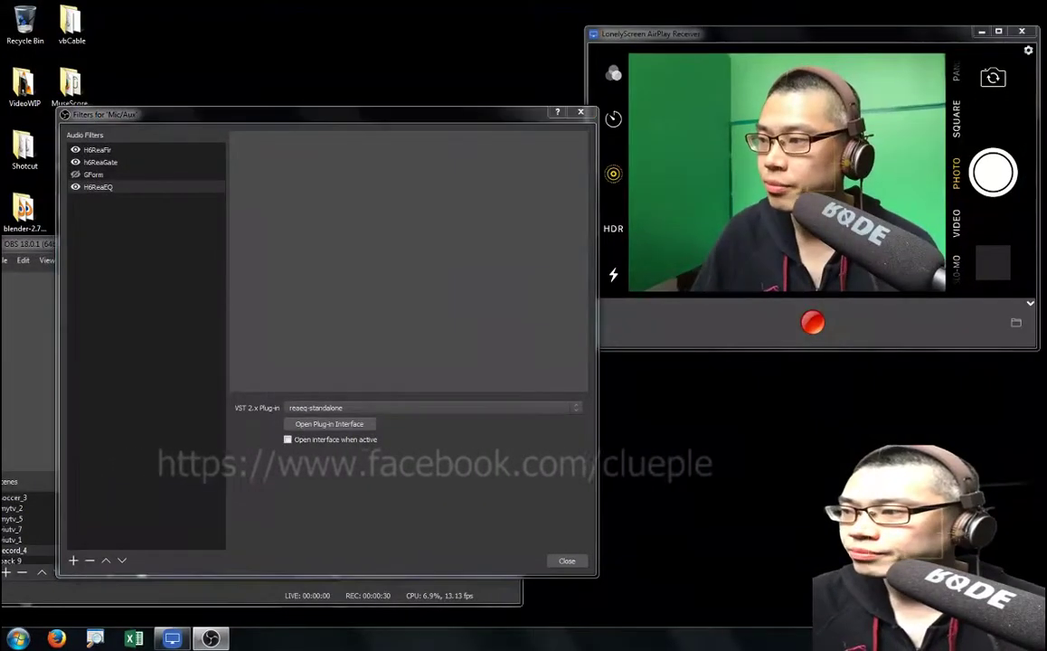
pyautogui.write('bl')
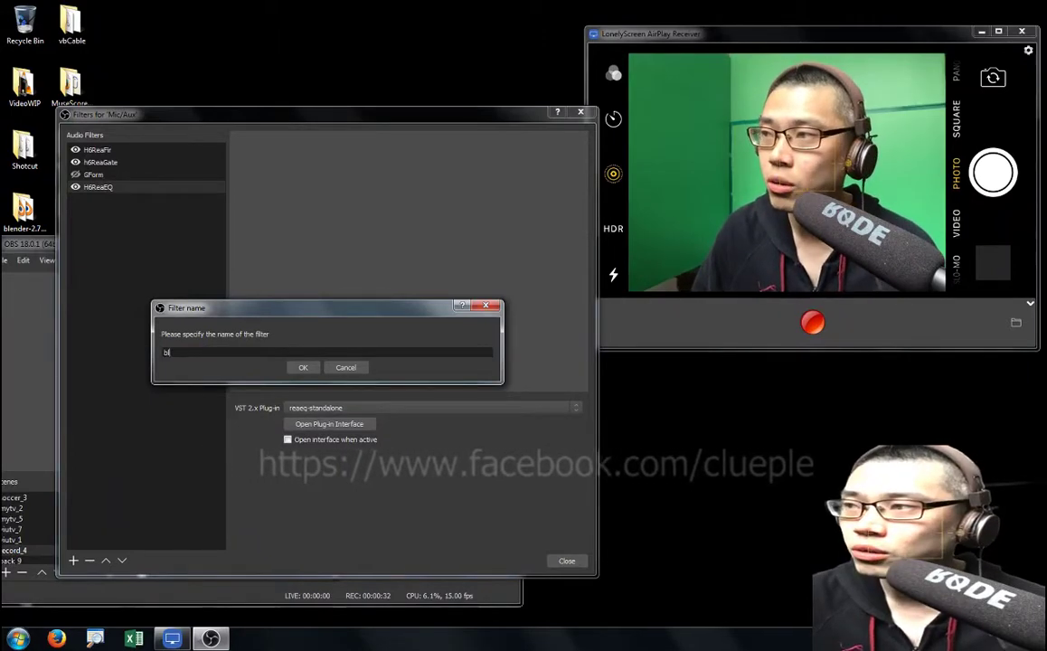
pyautogui.write('ueCatAudio')
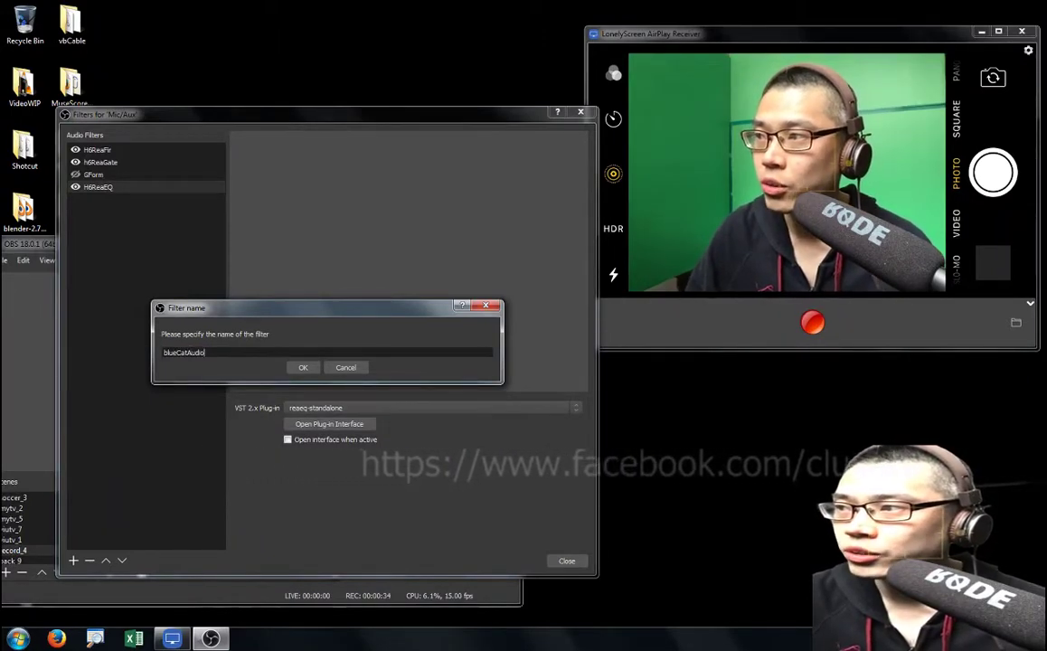
pyautogui.press('Return')
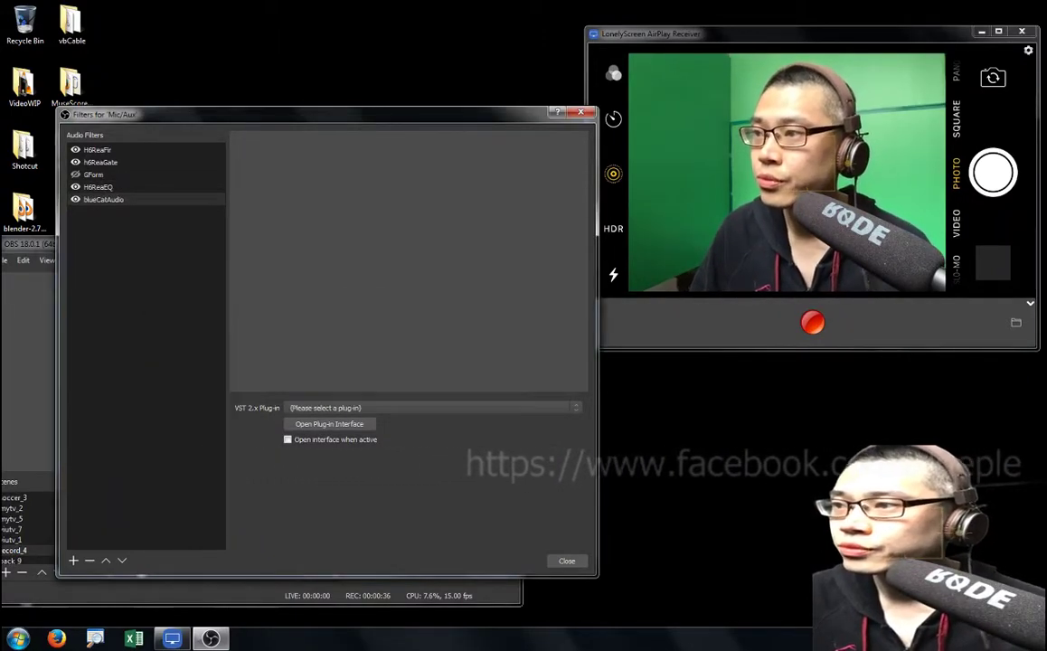
pyautogui.click(326, 408)
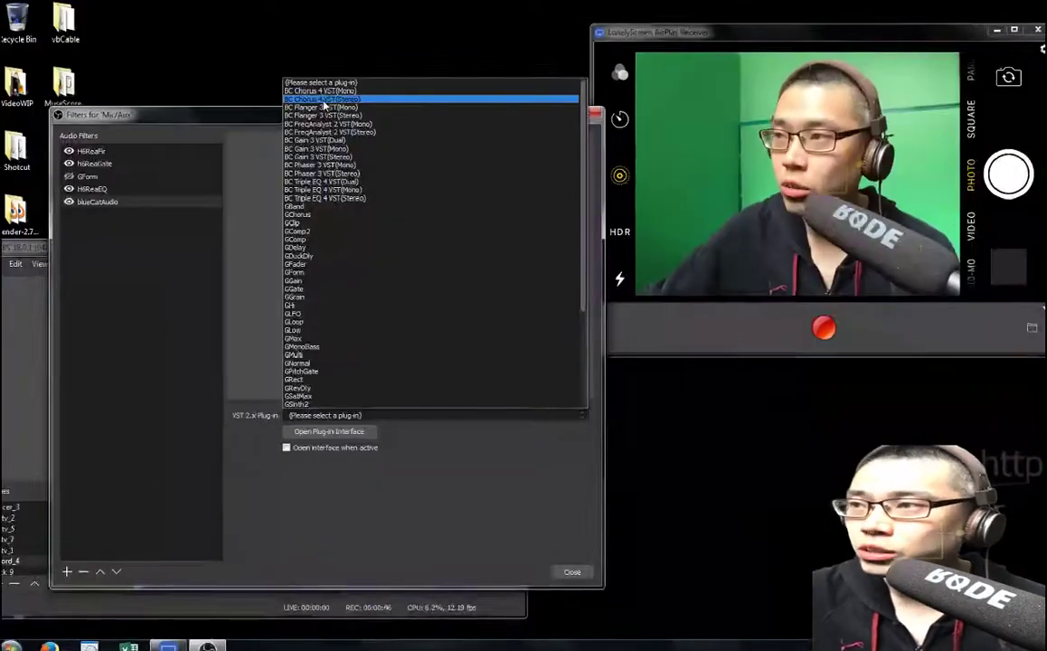
pyautogui.press('Escape')
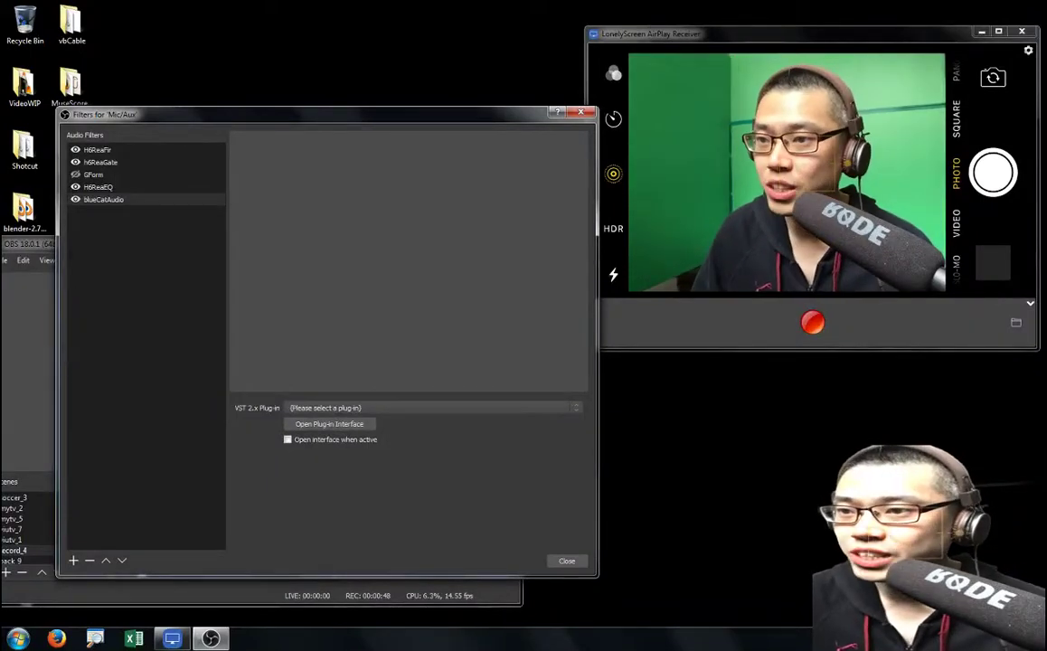
pyautogui.press('Escape')
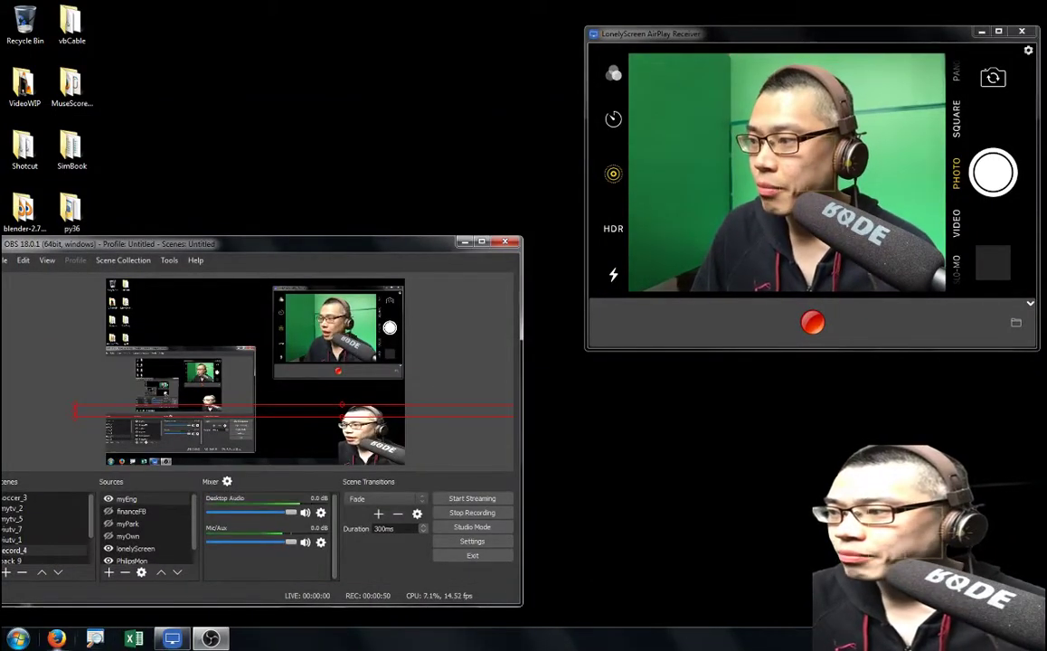
# Step: Switch to Firefox in a new private window and search the web for "bluecat Audio"
pyautogui.rightClick(56, 638)
pyautogui.click(63, 563)
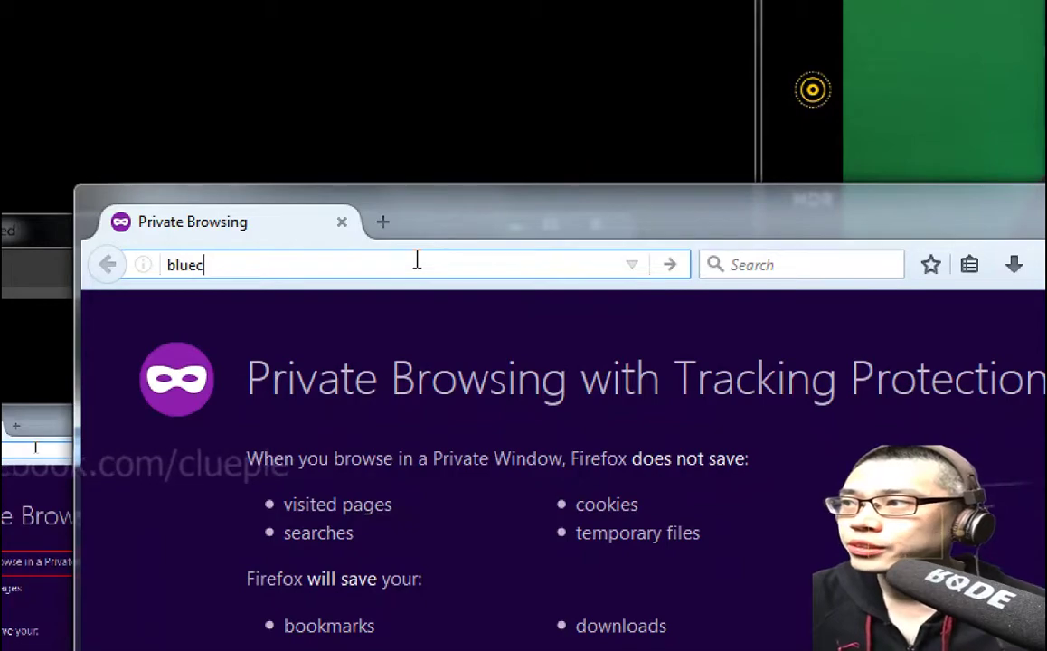
pyautogui.write('bluecat Audio')
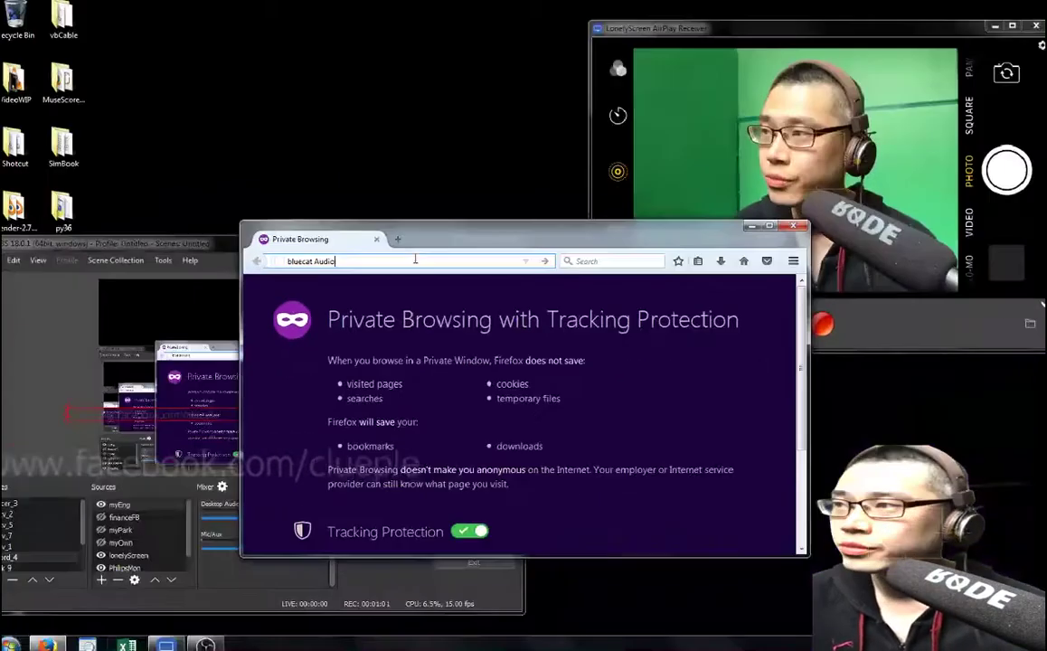
pyautogui.press('Return')
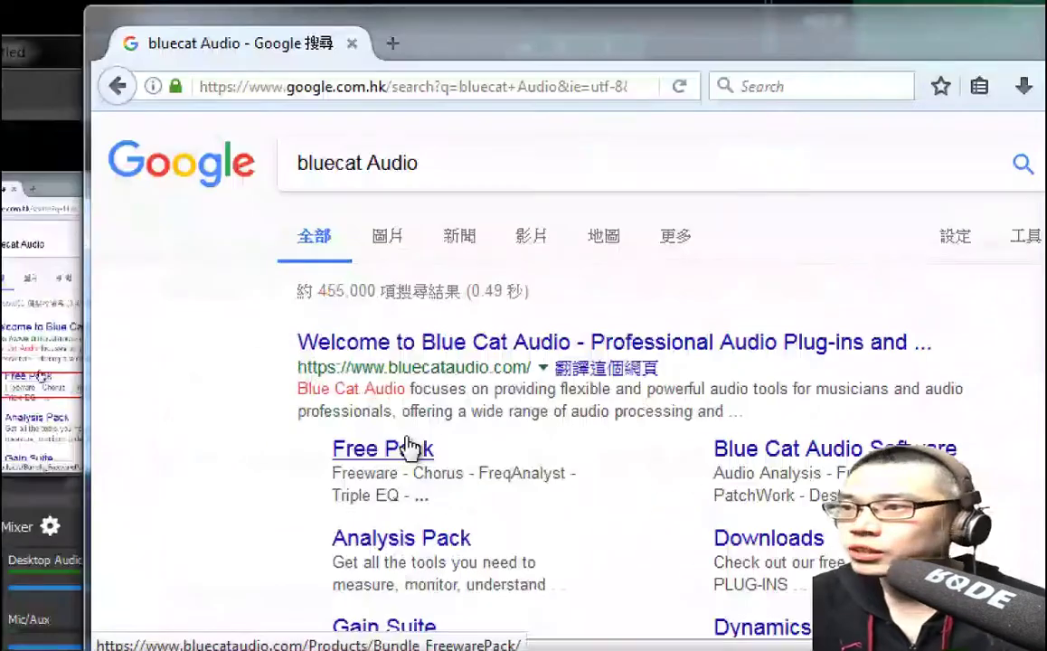
# Step: View Blue Cat Audio's Free Pack product page from the search results, including price and platforms, and close the browser
pyautogui.click(404, 449)
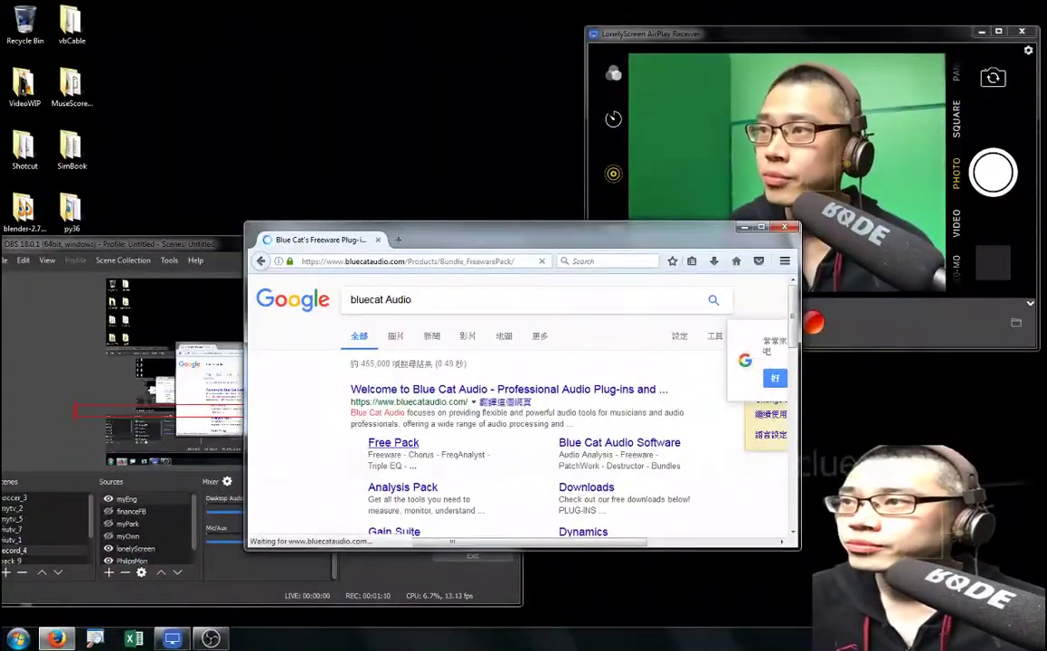
pyautogui.scroll(-5, 506, 353)
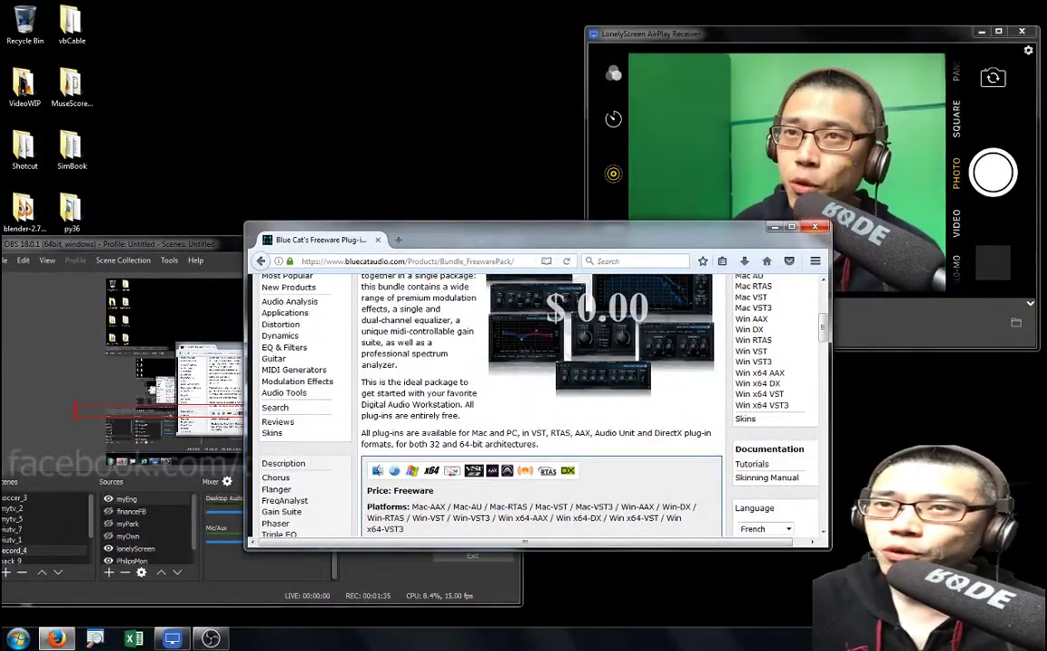
pyautogui.click(815, 227)
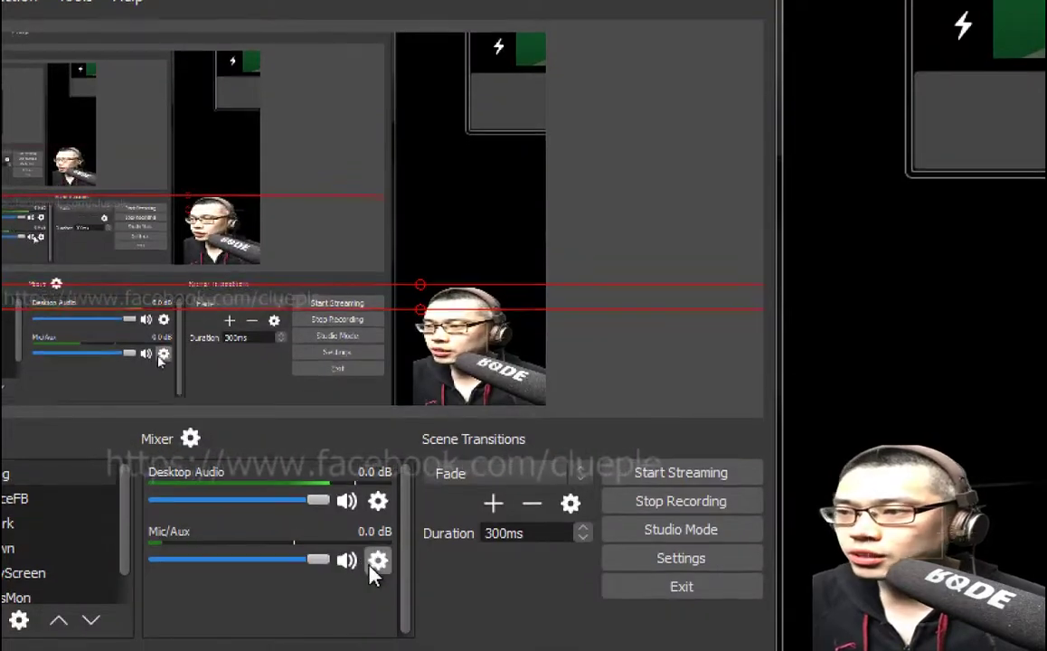
# Step: Reopen the Mic/Aux filters in OBS and set the blueCatAudio filter's VST plug-in to BC Chorus 4 VST(Stereo)
pyautogui.click(377, 562)
pyautogui.click(411, 583)
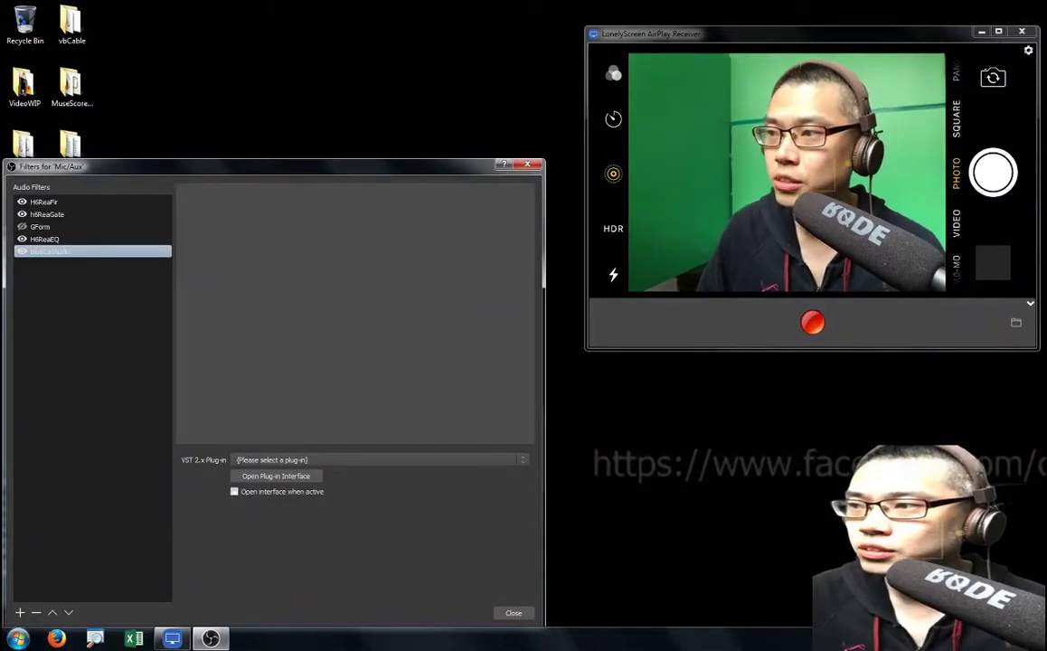
pyautogui.click(379, 460)
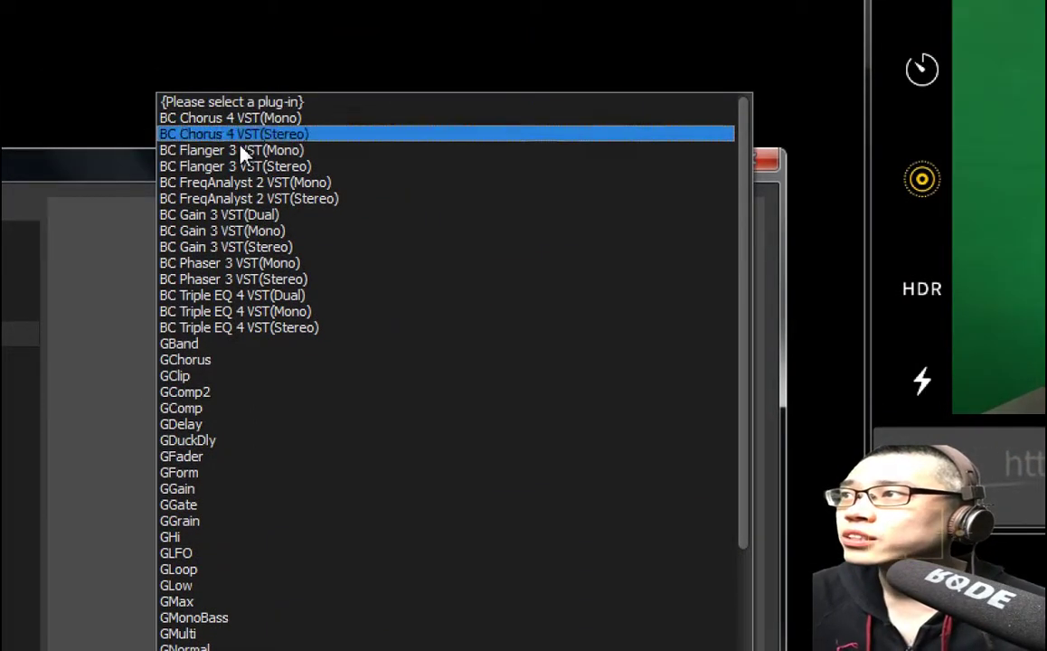
pyautogui.click(233, 135)
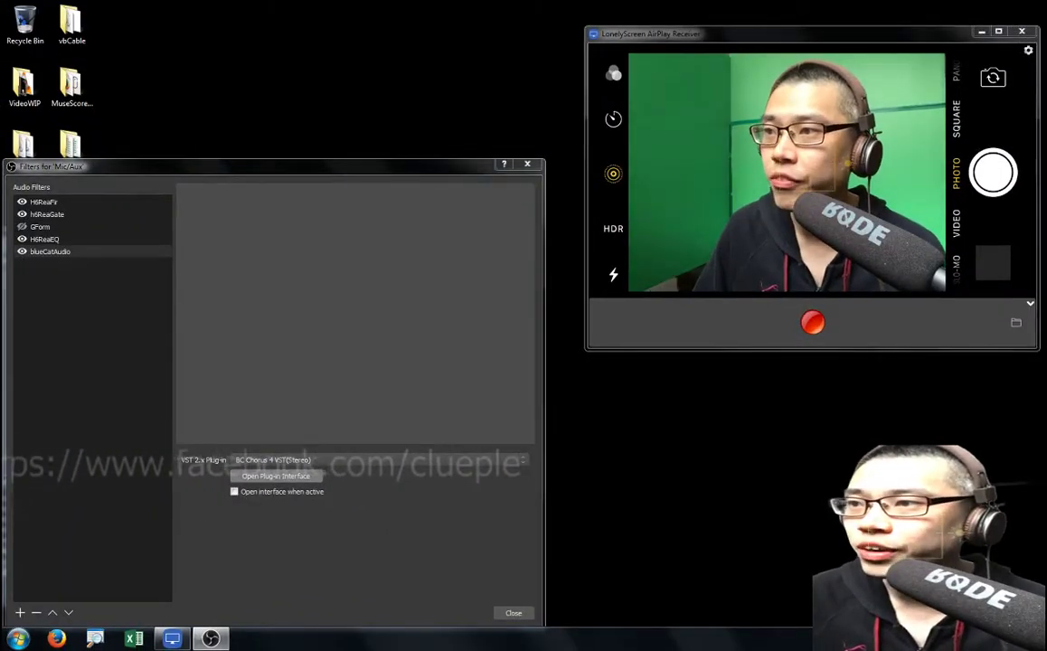
# Step: Try the chorus presets from Flangy through Gargle to Harmonizer - Fourth in the plug-in interface, and close the interface
pyautogui.click(276, 476)
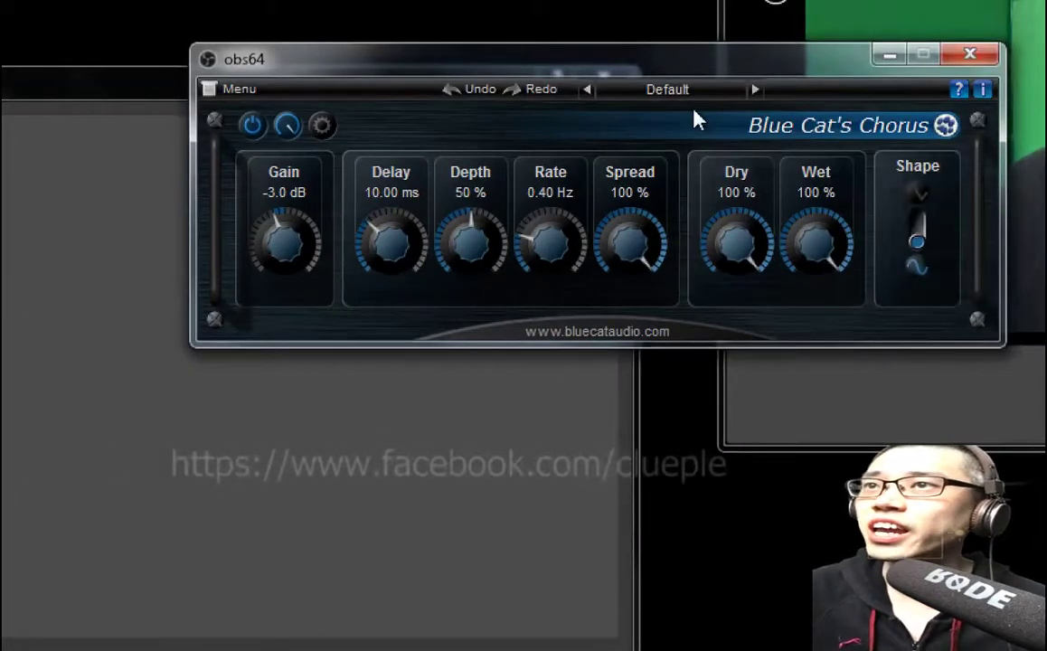
pyautogui.click(756, 91)
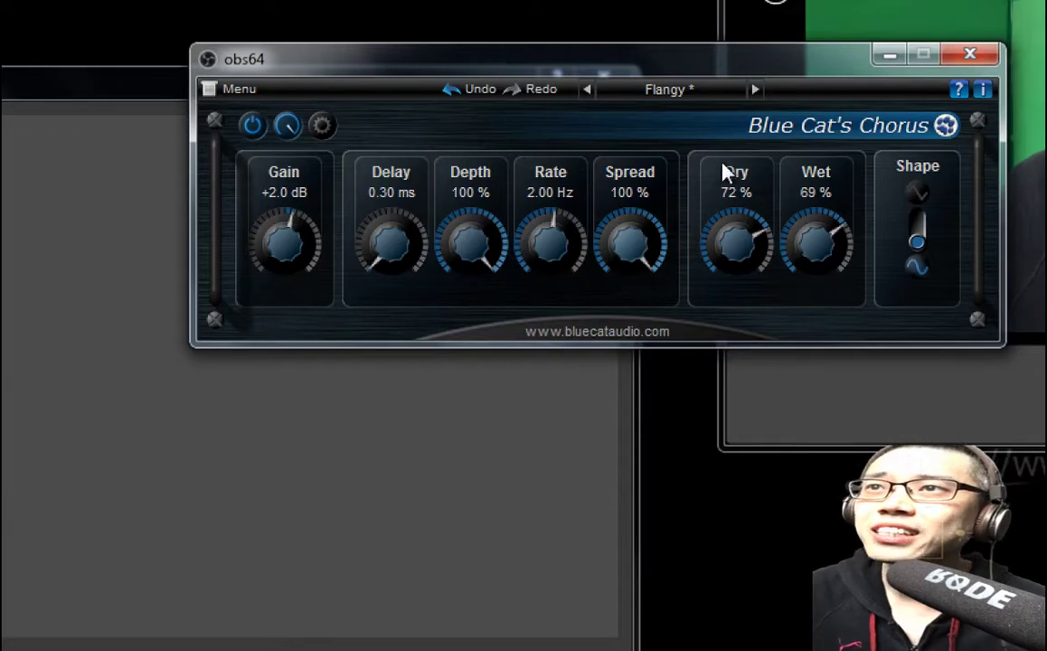
pyautogui.click(755, 90)
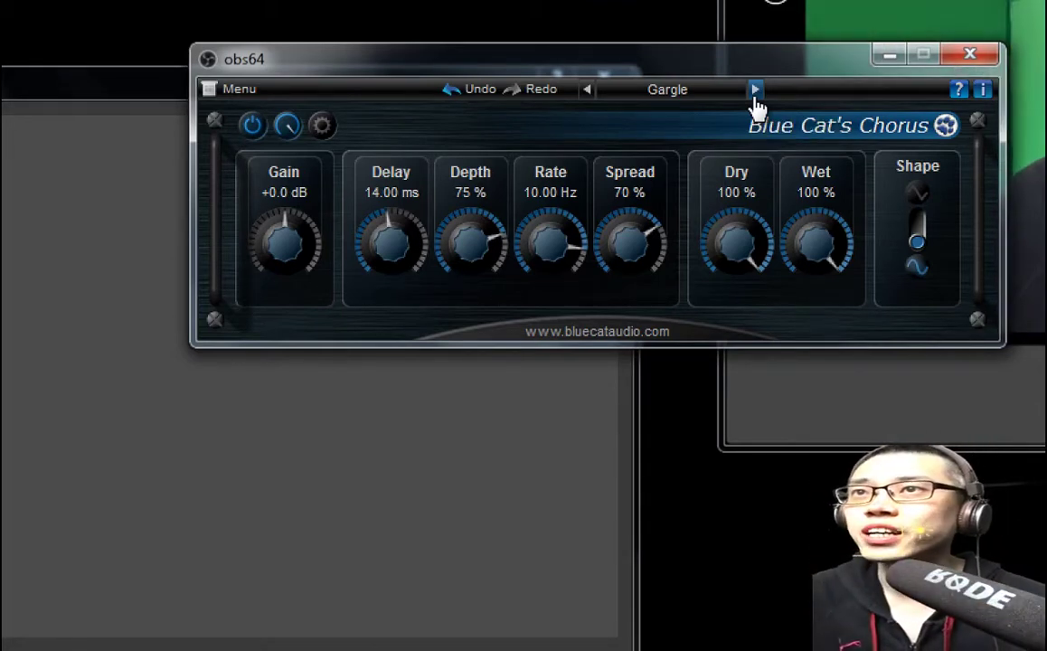
pyautogui.click(755, 90)
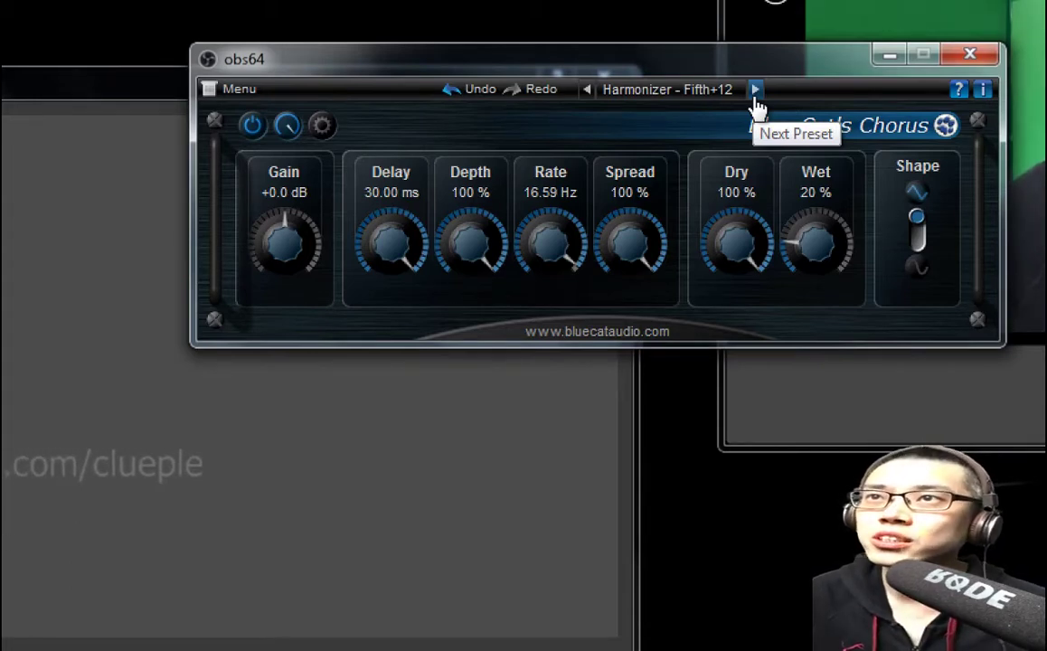
pyautogui.click(755, 91)
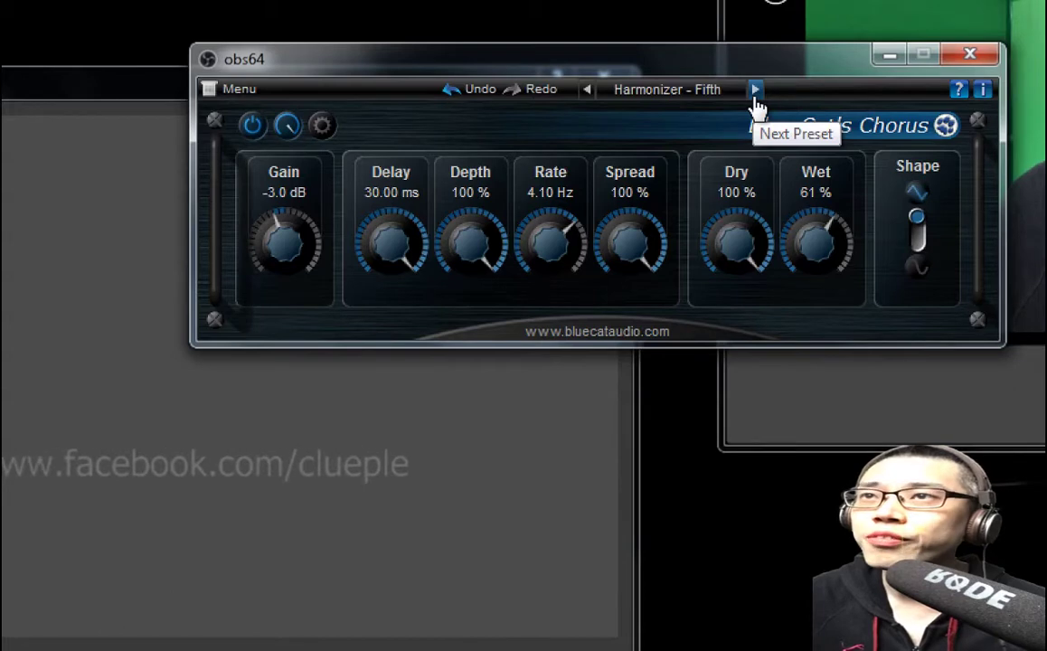
pyautogui.click(755, 90)
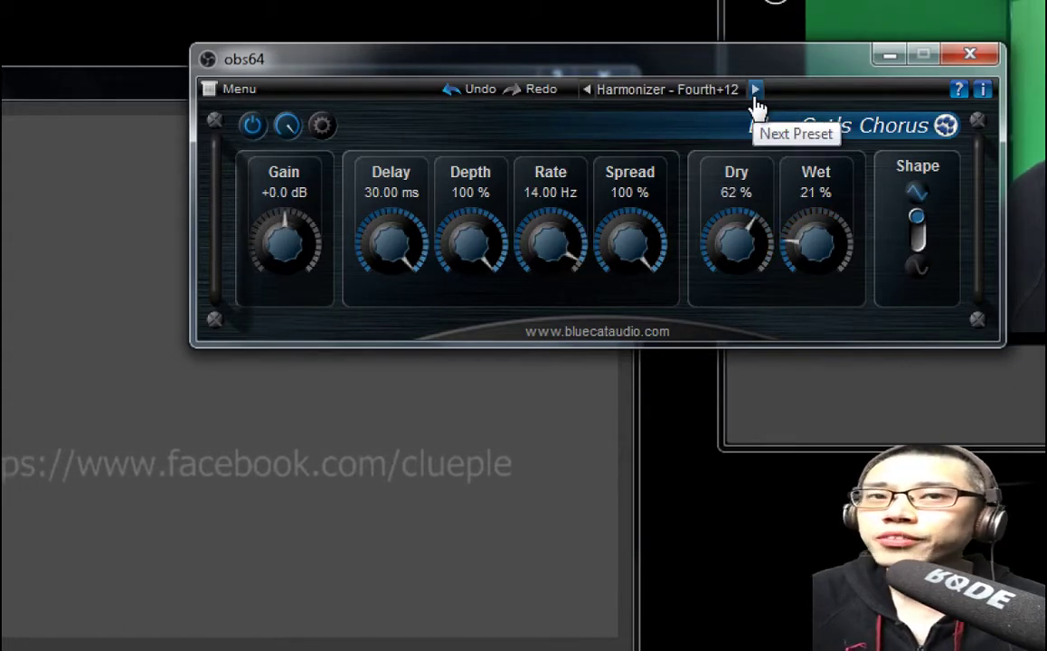
pyautogui.click(755, 91)
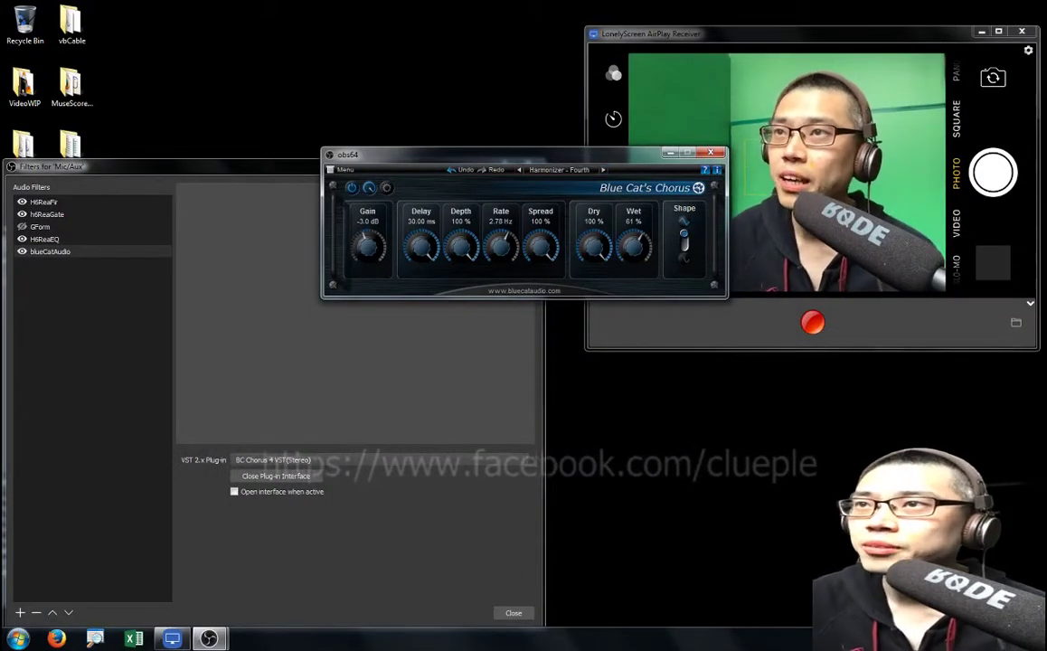
pyautogui.click(276, 476)
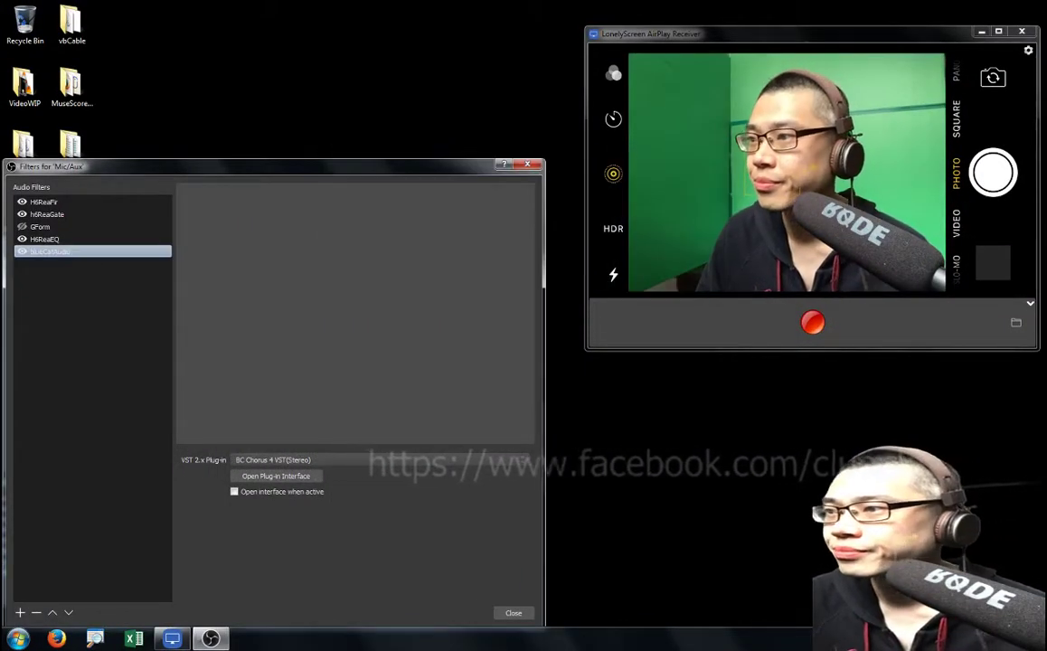
# Step: Change the blueCatAudio filter's VST plug-in to BC Flanger 3 VST(Stereo) and open its interface
pyautogui.click(312, 460)
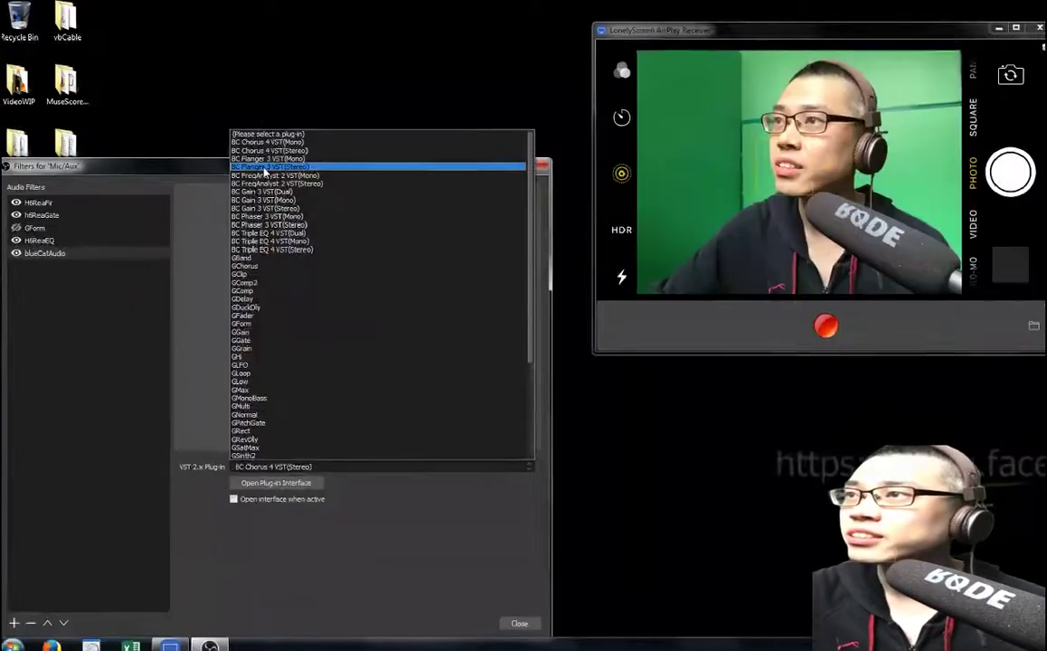
pyautogui.click(272, 168)
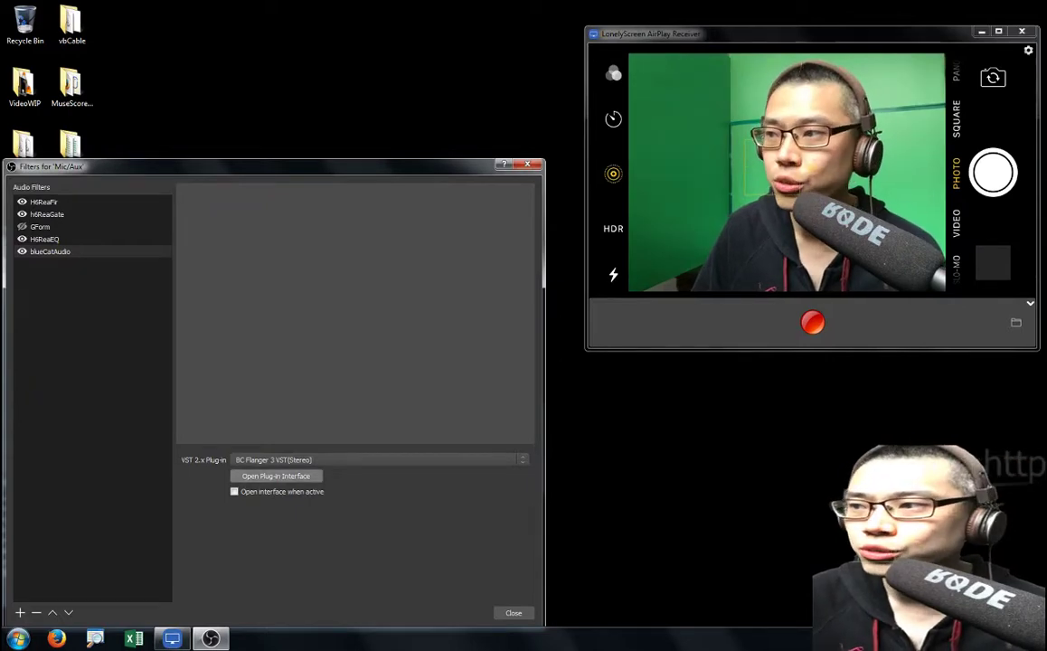
pyautogui.click(276, 477)
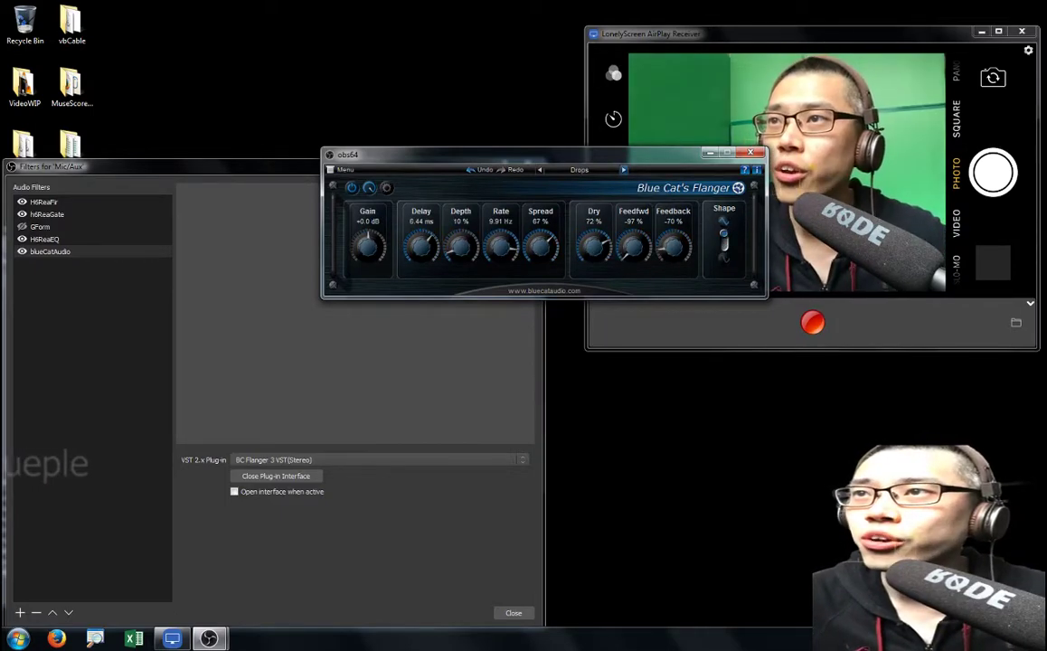
# Step: Go through the flanger presets, including Detune, Fast Treble Flange and Heavy Detune, ending on Helicopter
pyautogui.click(540, 170)
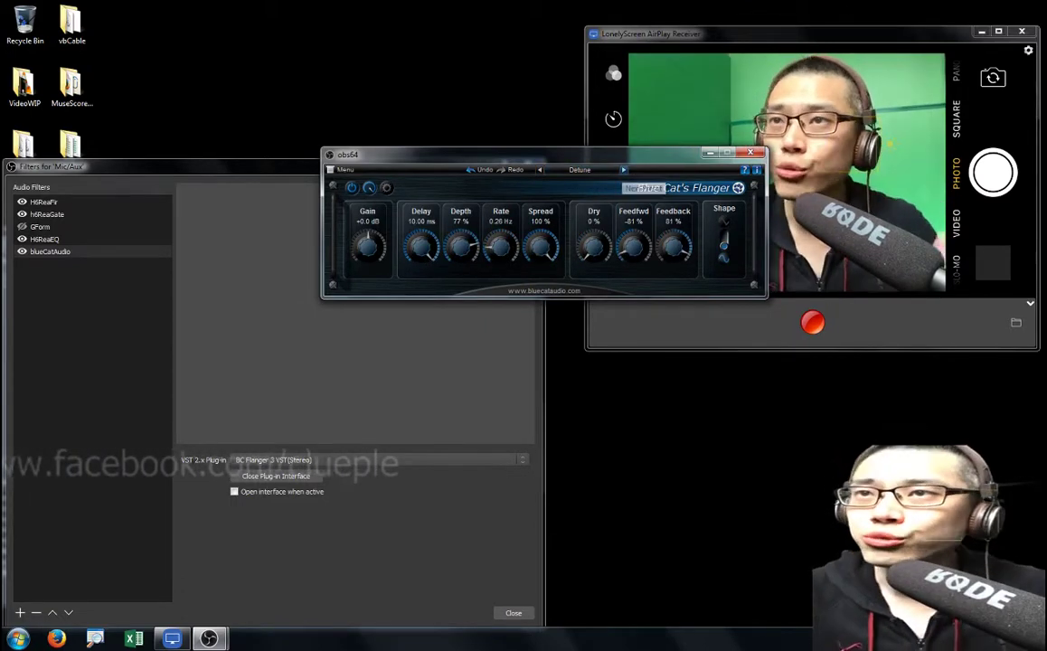
pyautogui.click(623, 170)
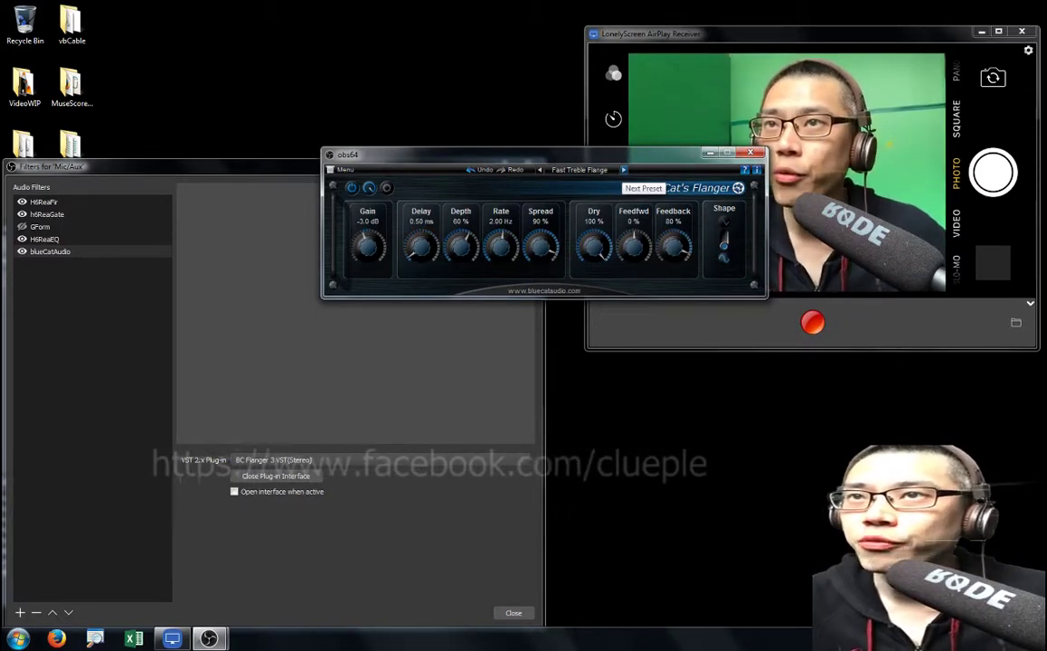
pyautogui.click(623, 170)
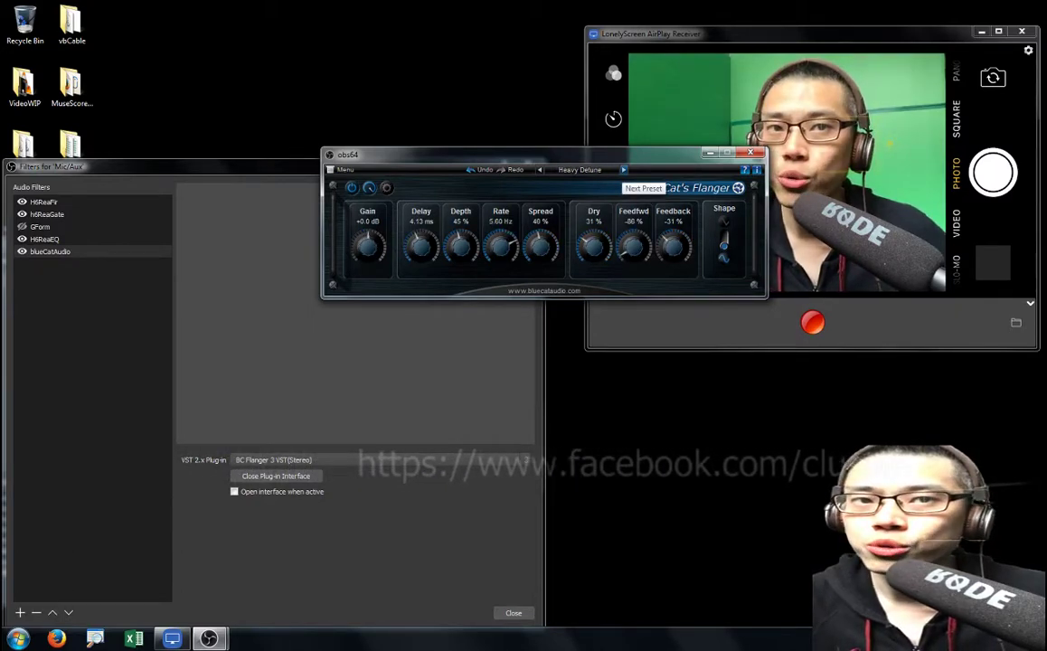
pyautogui.click(623, 169)
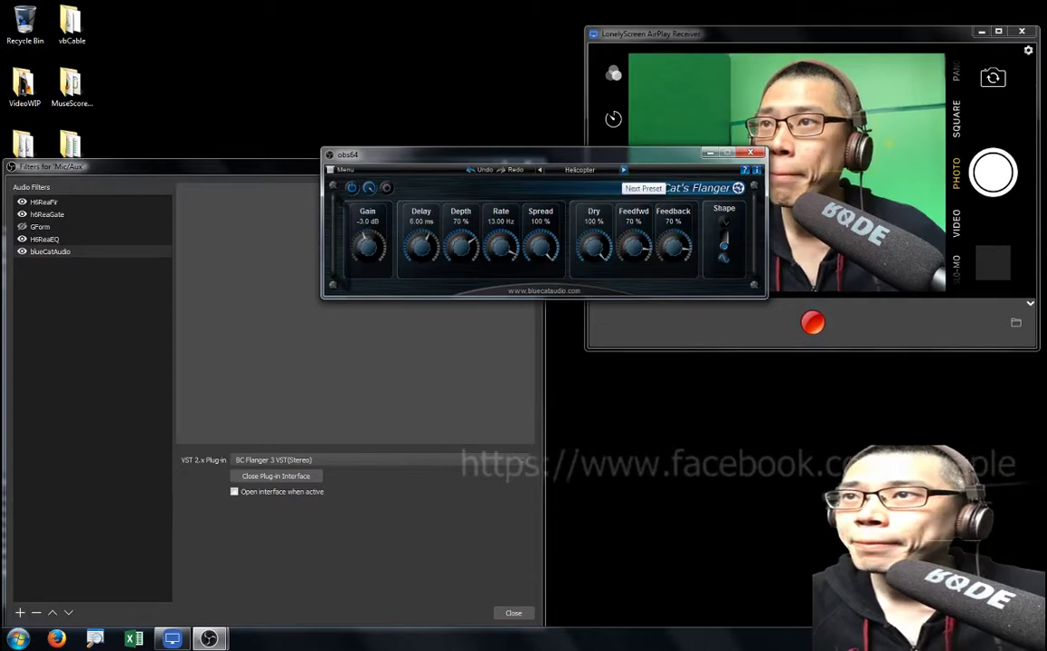
# Step: Try the flanger presets from Light Flange to Reset (No Effect), and close the plug-in interface
pyautogui.click(624, 169)
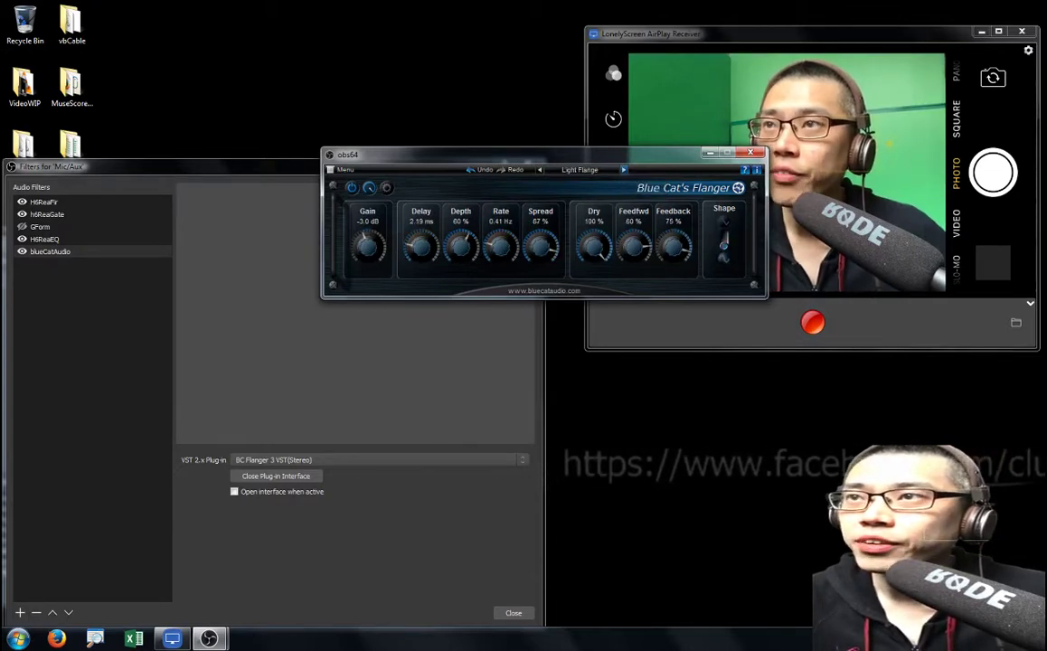
pyautogui.click(623, 169)
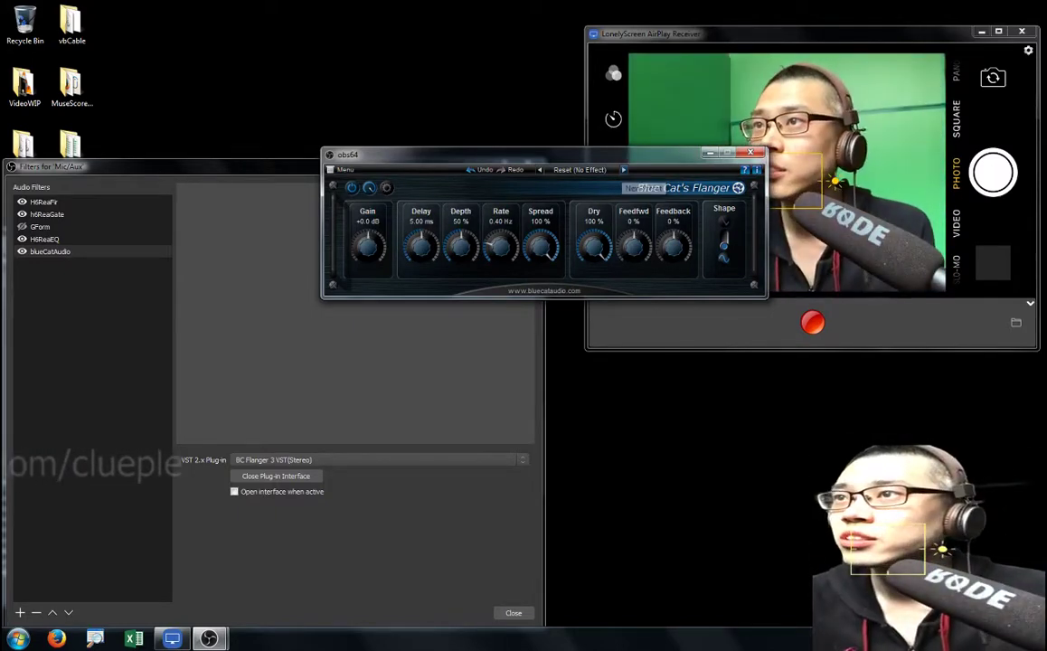
pyautogui.click(751, 153)
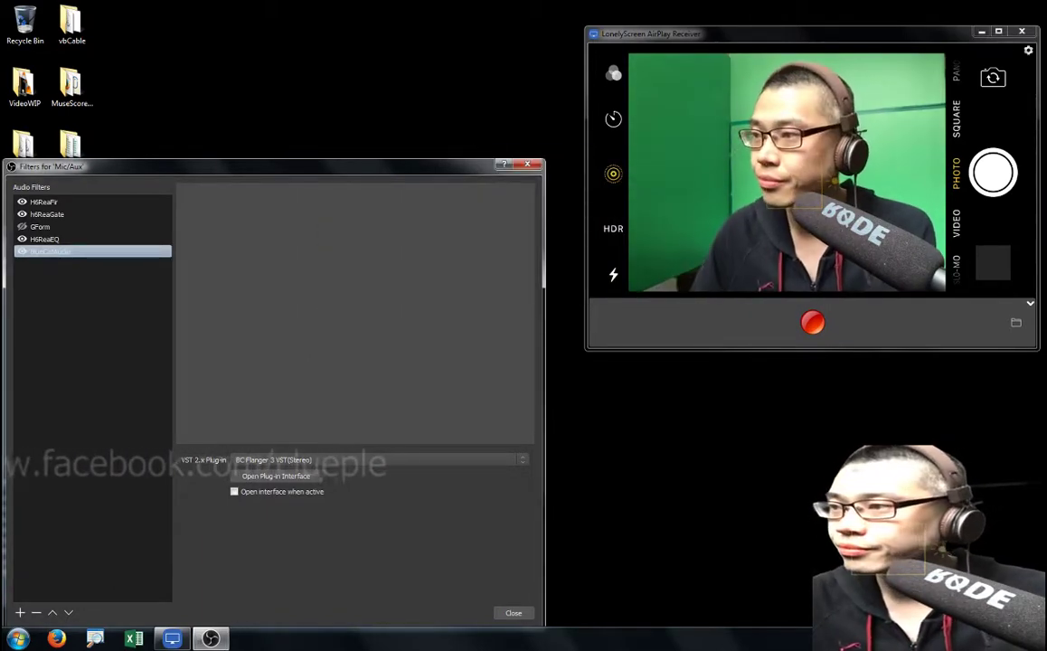
# Step: Change the blueCatAudio filter's VST plug-in to BC FreqAnalyst 2 VST(Stereo) and open its interface
pyautogui.click(378, 460)
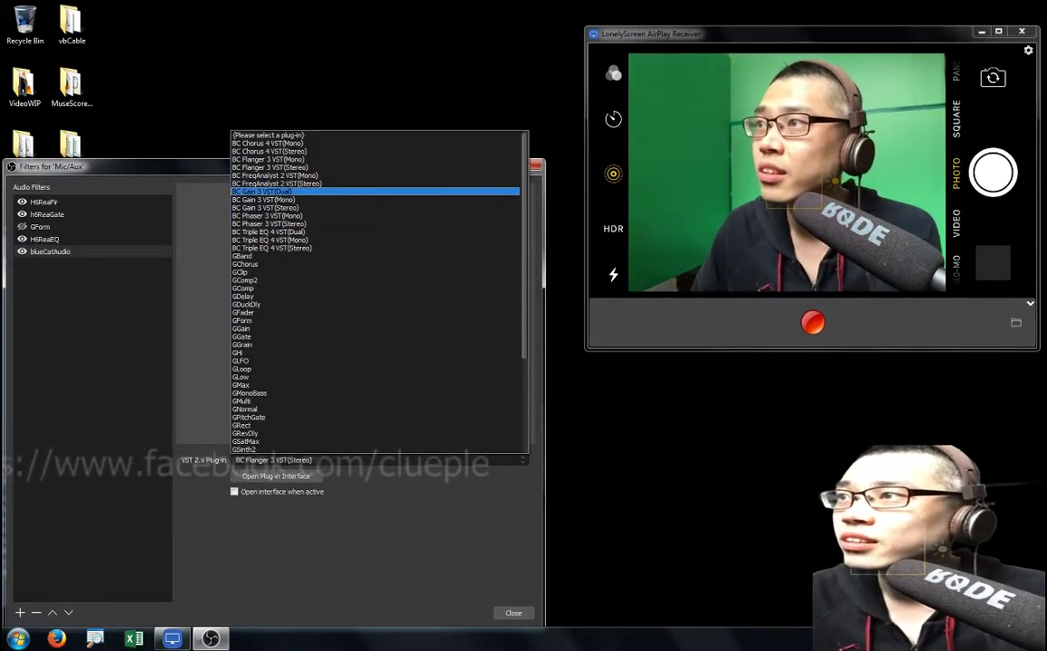
pyautogui.press('Up')
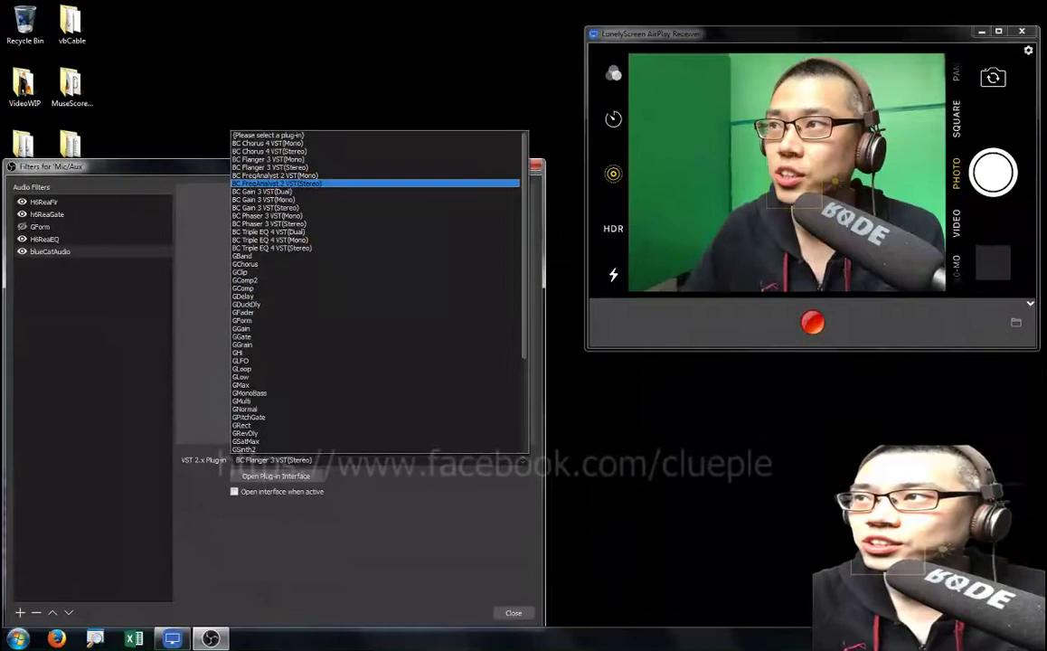
pyautogui.click(278, 185)
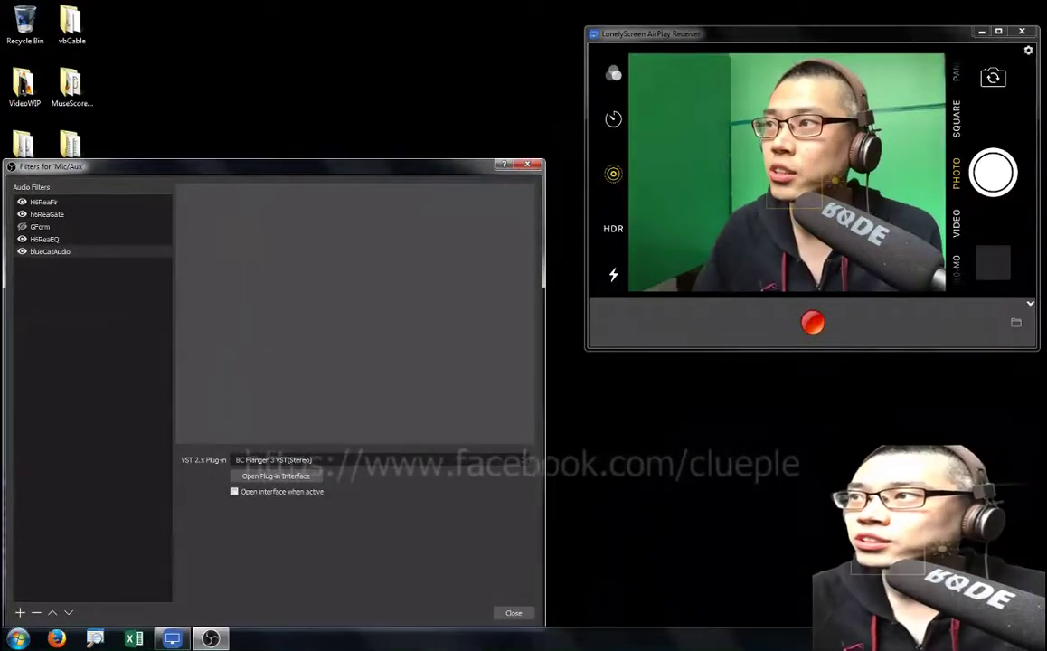
pyautogui.press('Down')
pyautogui.press('Down')
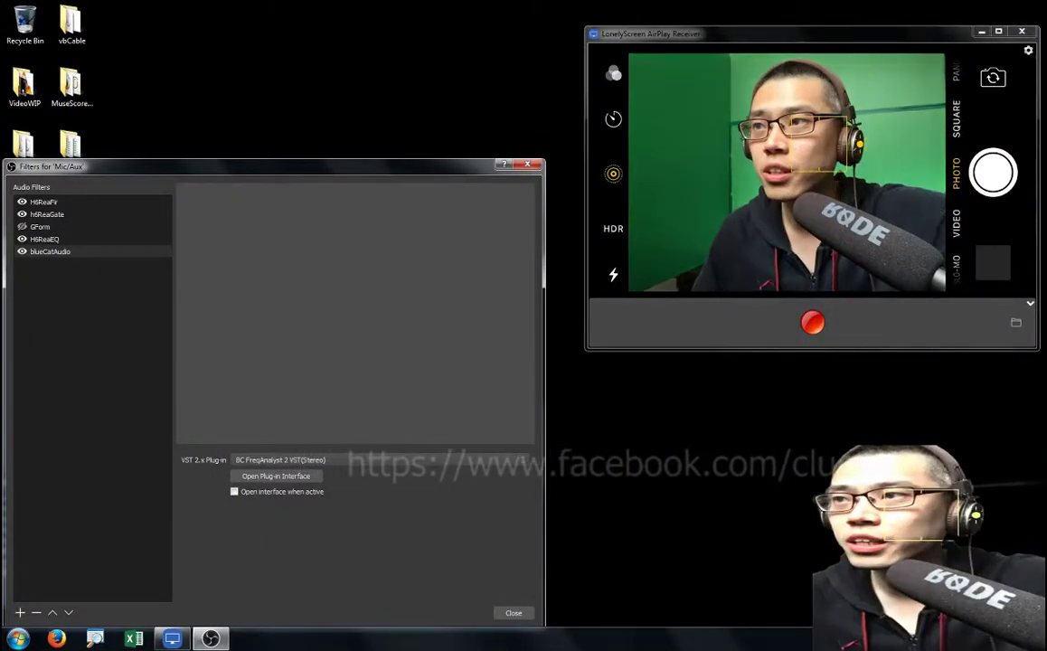
pyautogui.click(276, 477)
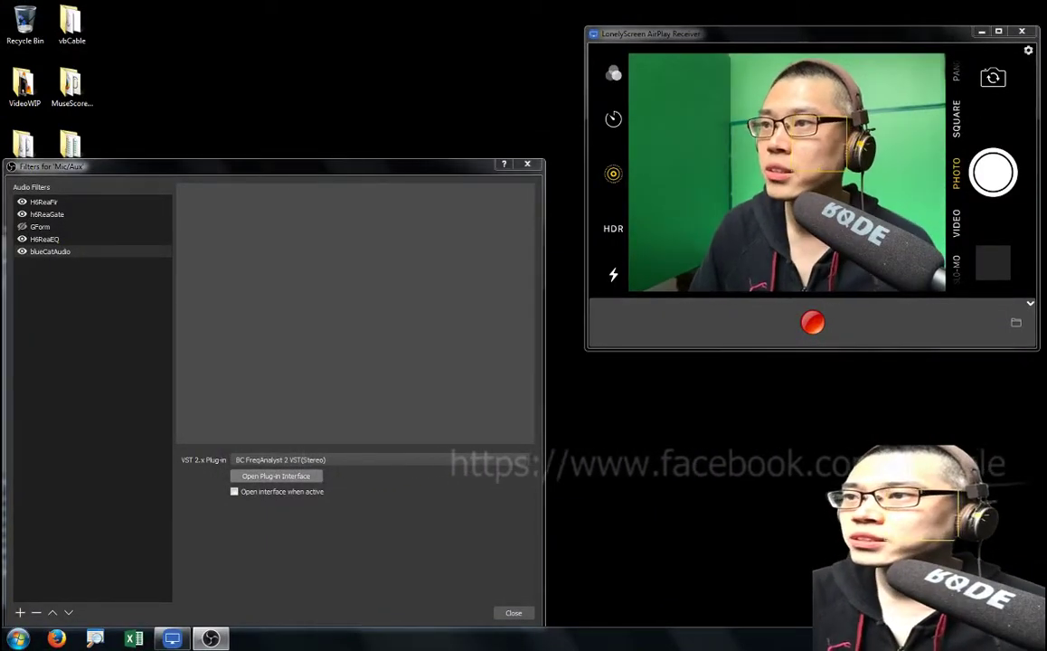
pyautogui.press('Return')
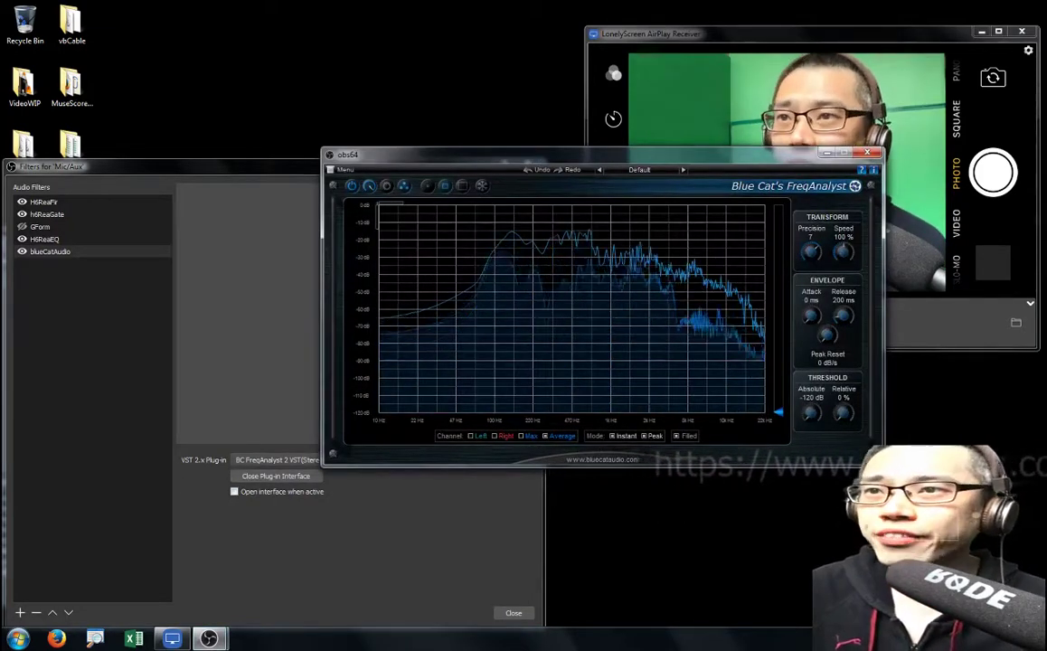
# Step: Reposition the FreqAnalyst window and zoom the spectrum graph in on the upper-frequency area from about 2 kHz to 6 kHz
pyautogui.moveTo(623, 158); pyautogui.dragTo(593, 173)
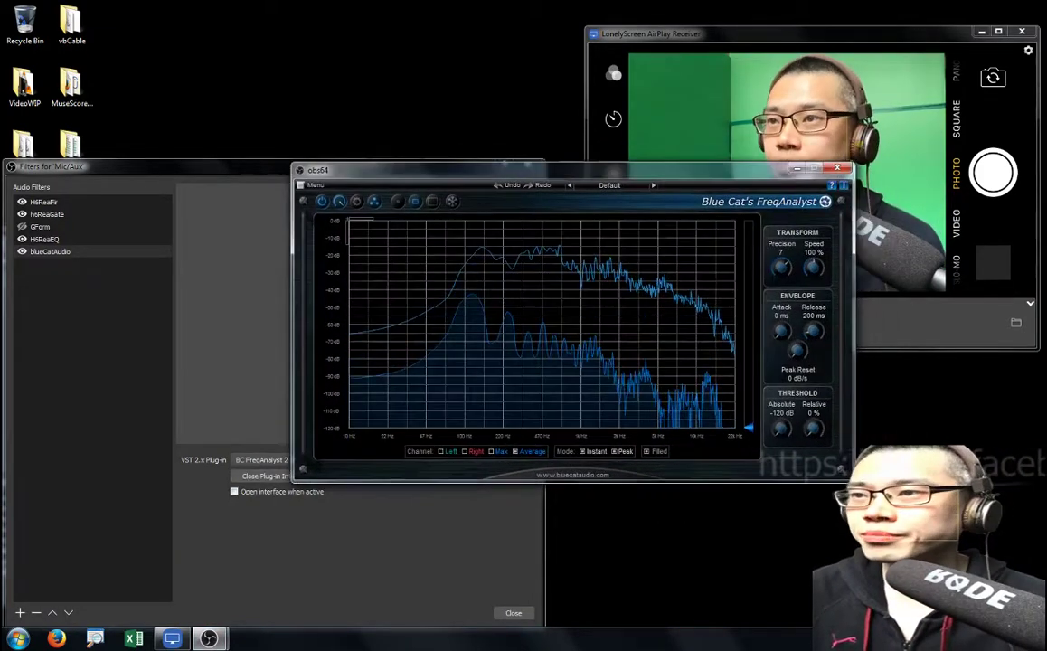
pyautogui.press('super+plus')
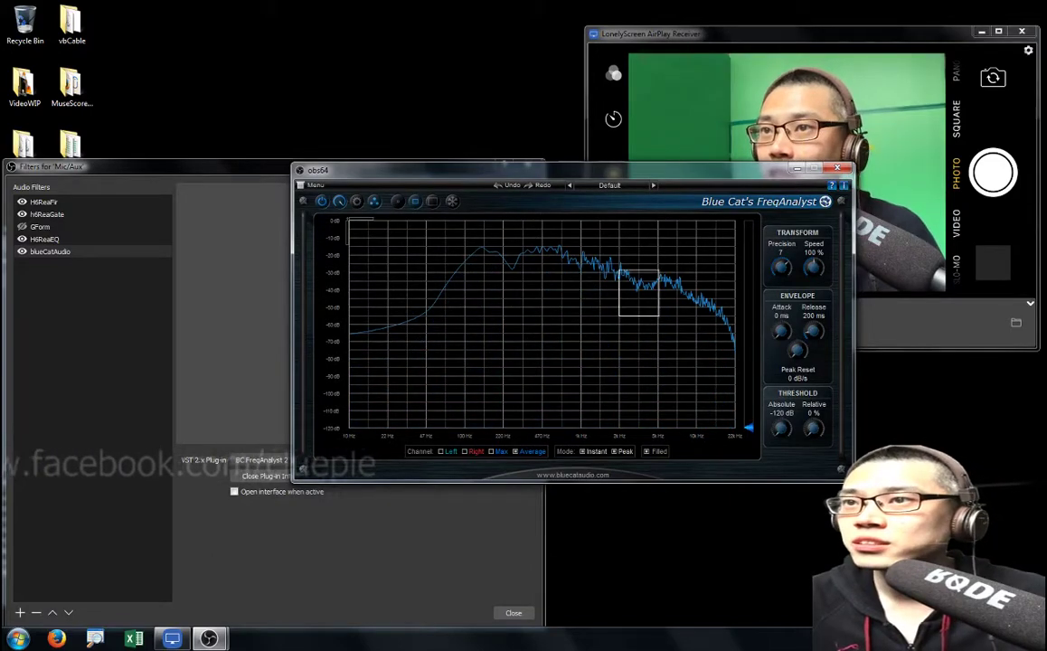
pyautogui.moveTo(659, 315); pyautogui.dragTo(671, 338)
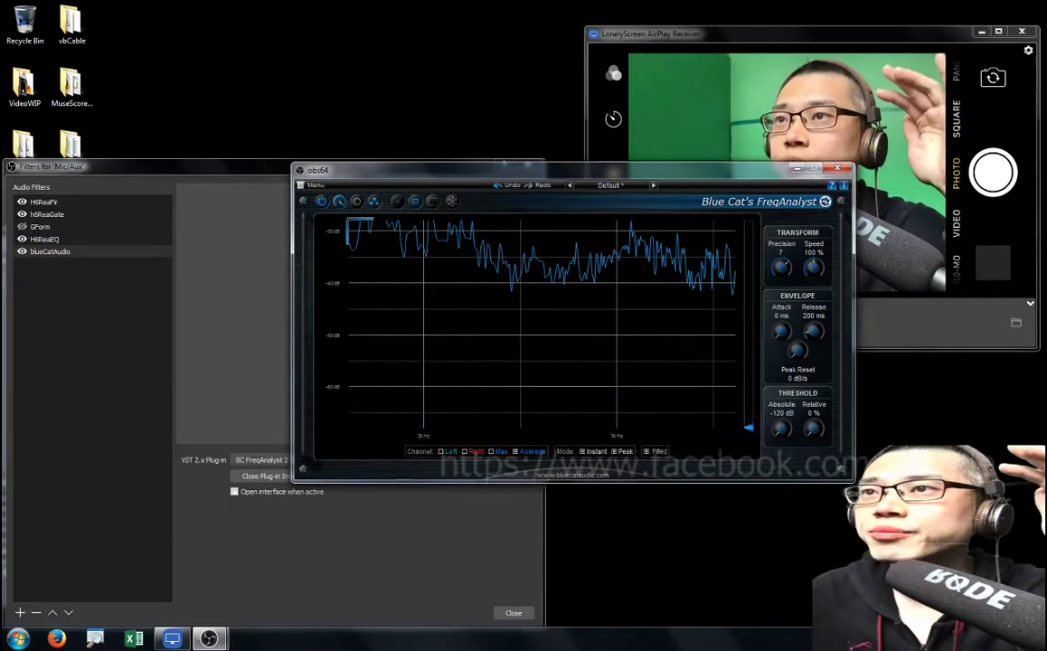
# Step: Go through the FreqAnalyst presets from Dual Channel + Peak through Fast Peak Reset and High Precision to Smooth FFT, and close the interface
pyautogui.click(653, 184)
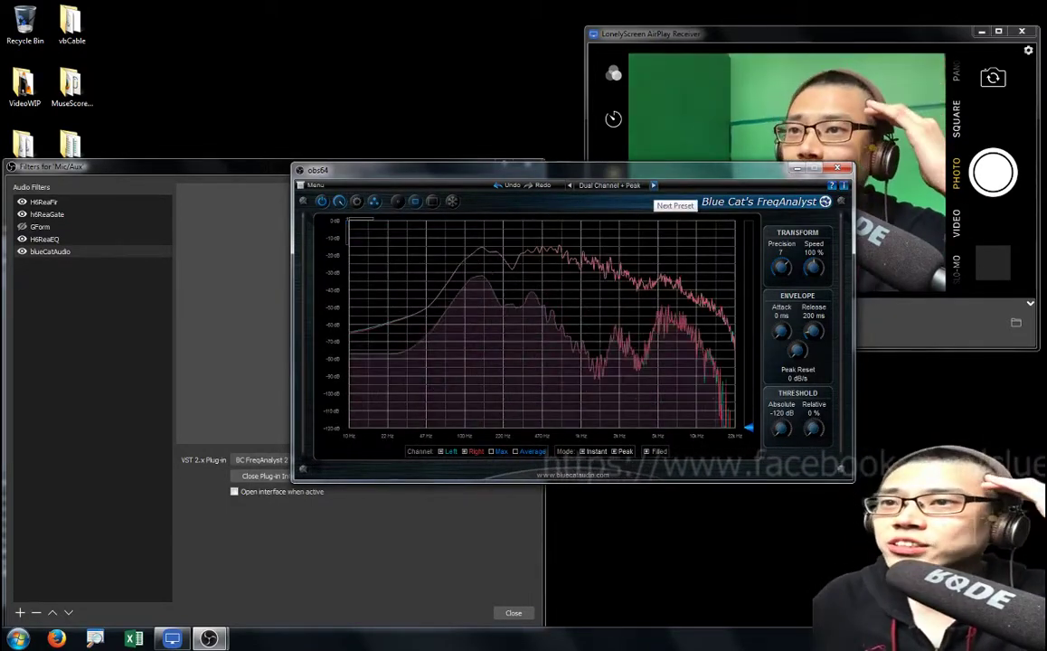
pyautogui.click(653, 185)
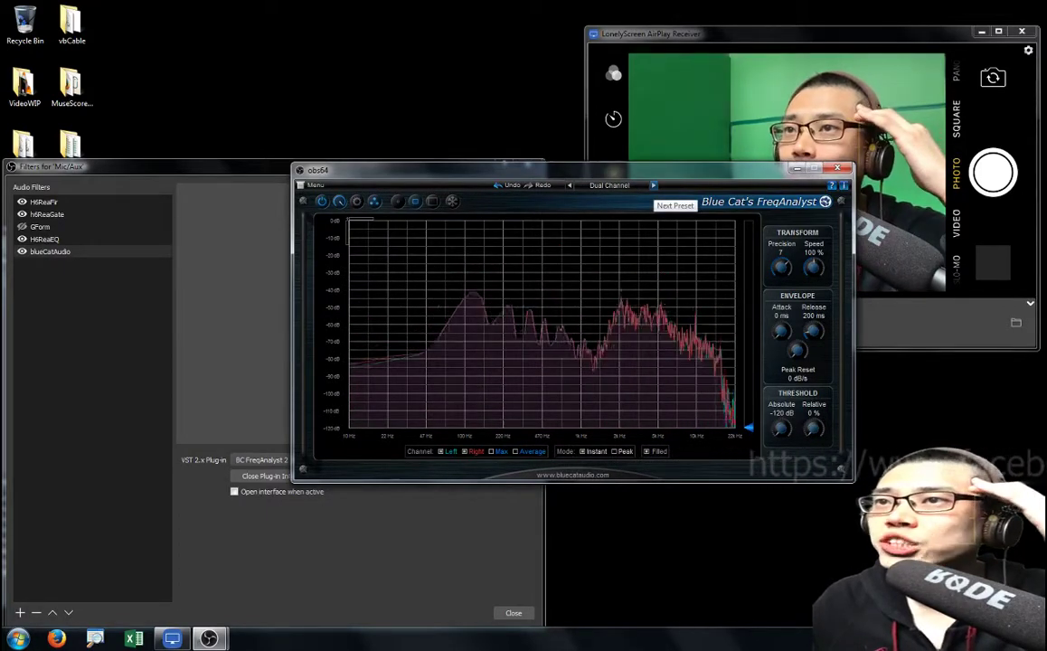
pyautogui.click(653, 184)
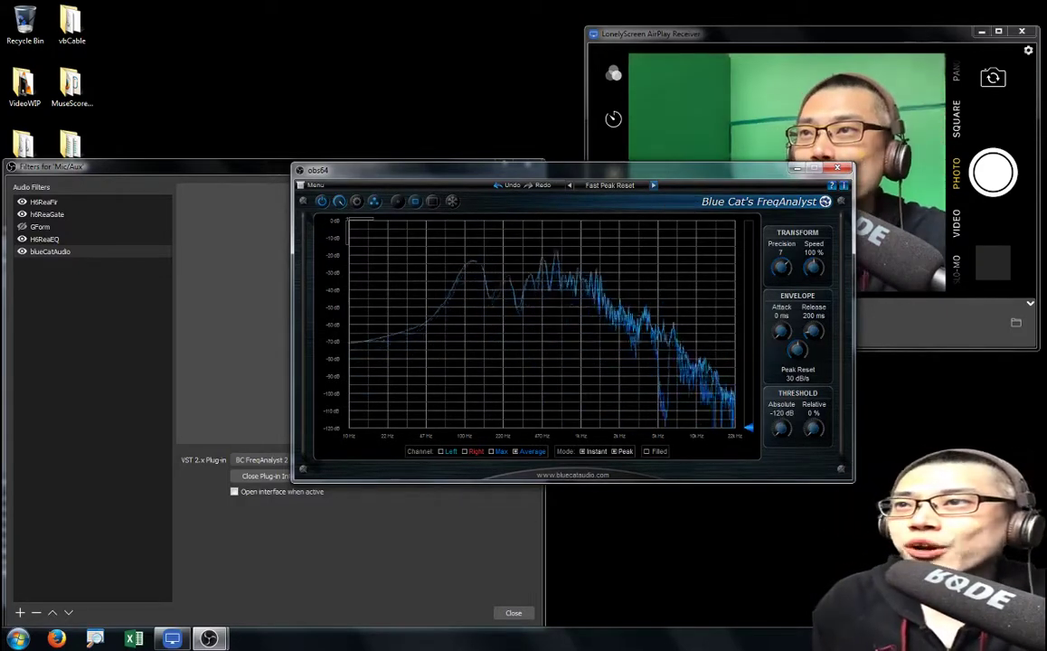
pyautogui.click(653, 185)
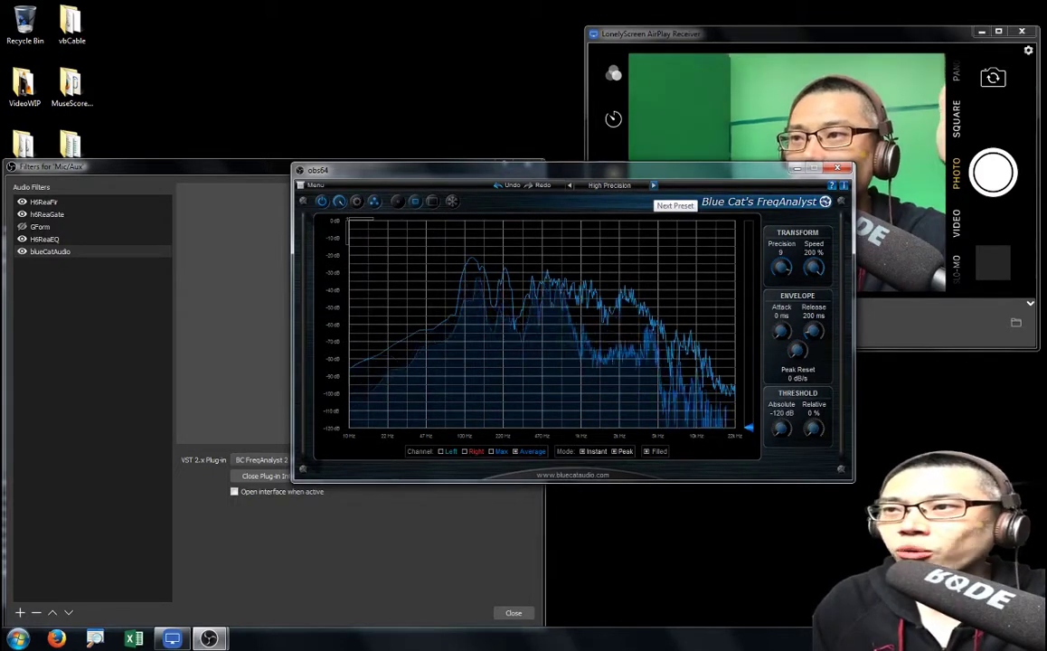
pyautogui.click(653, 184)
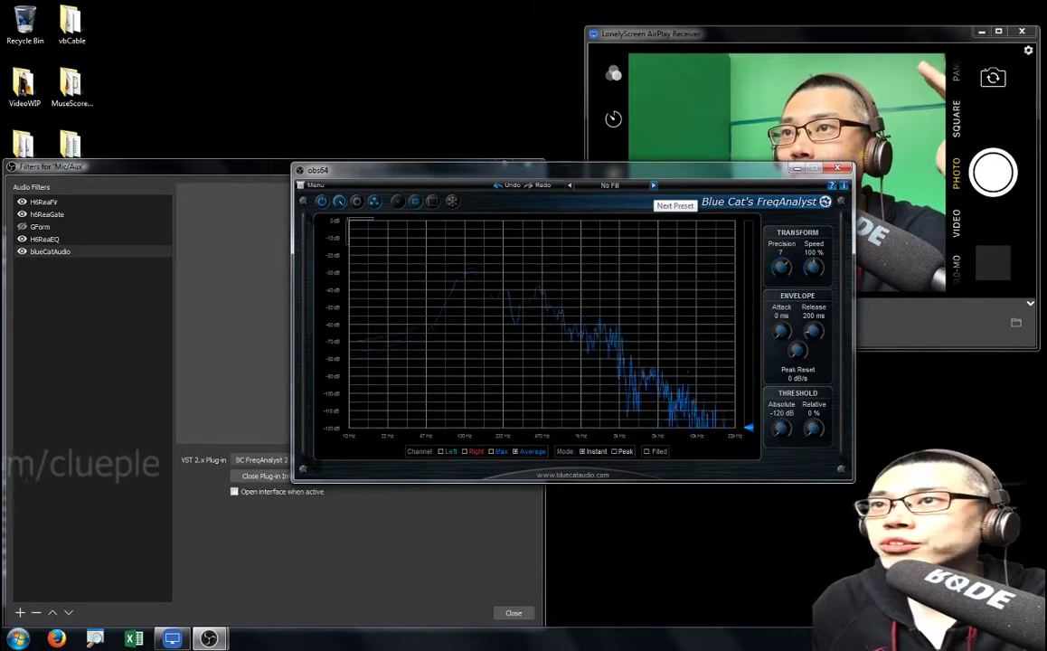
pyautogui.click(653, 184)
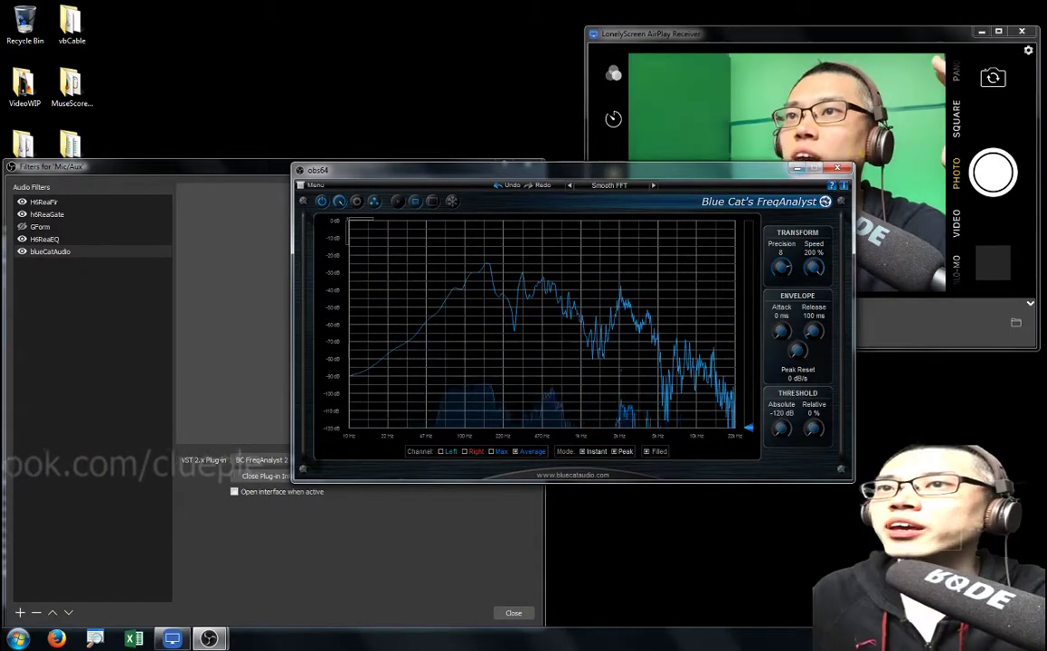
pyautogui.click(837, 168)
# Step: Change the blueCatAudio filter's VST plug-in to BC Phaser 3 VST(Stereo) and open its interface
pyautogui.click(378, 461)
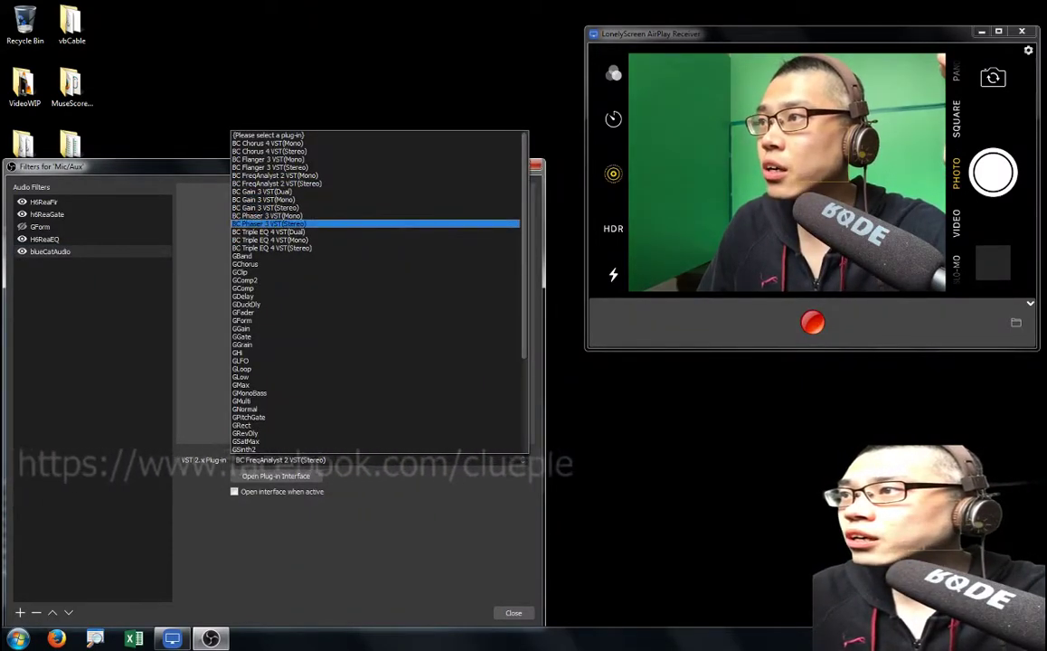
pyautogui.click(269, 225)
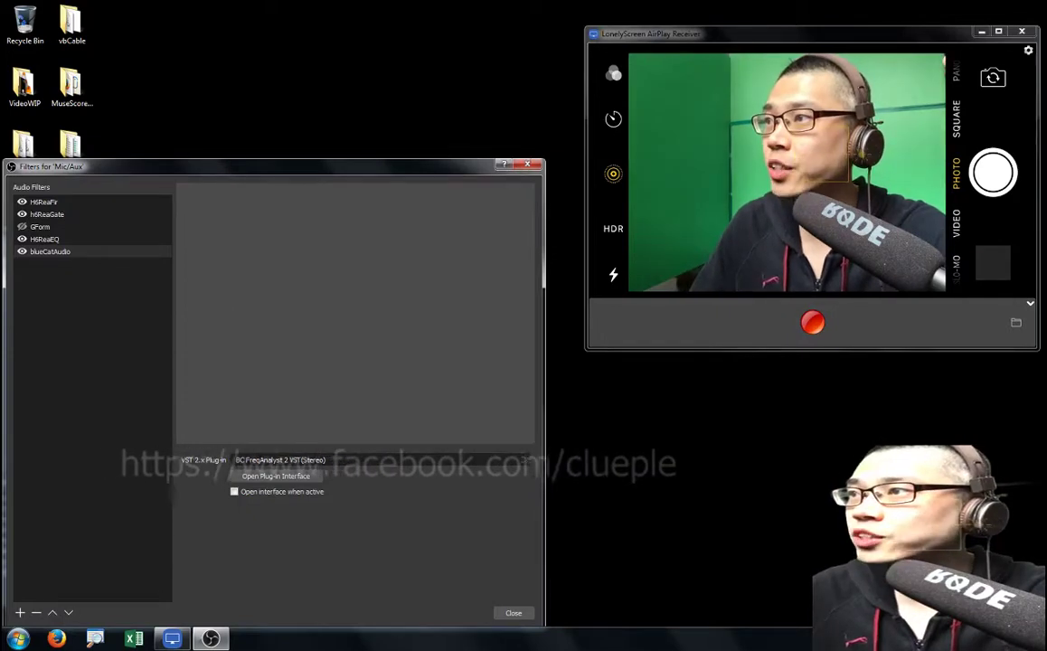
pyautogui.click(276, 477)
pyautogui.click(276, 476)
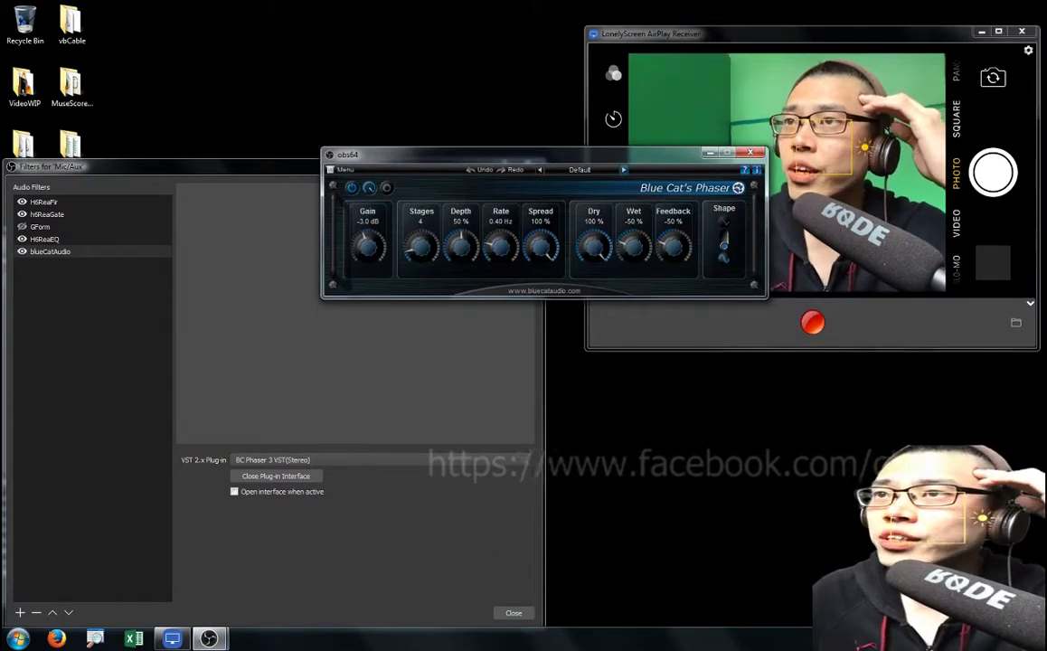
# Step: Go through the phaser presets, including Funky, Light Vibe and Mod, ending on Slow Motion II
pyautogui.click(623, 170)
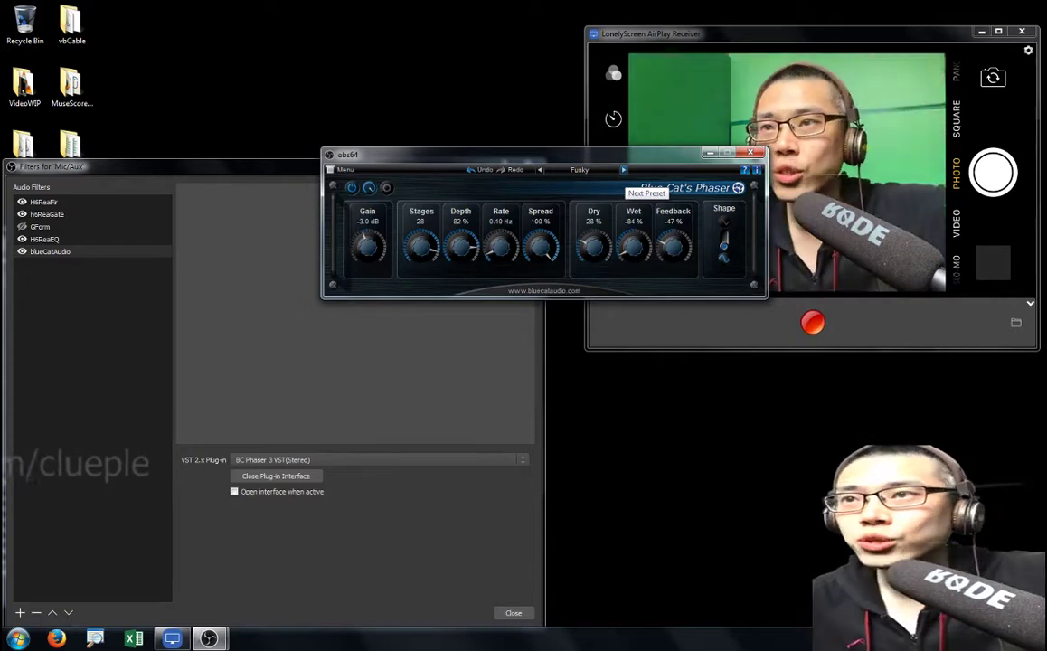
pyautogui.click(623, 169)
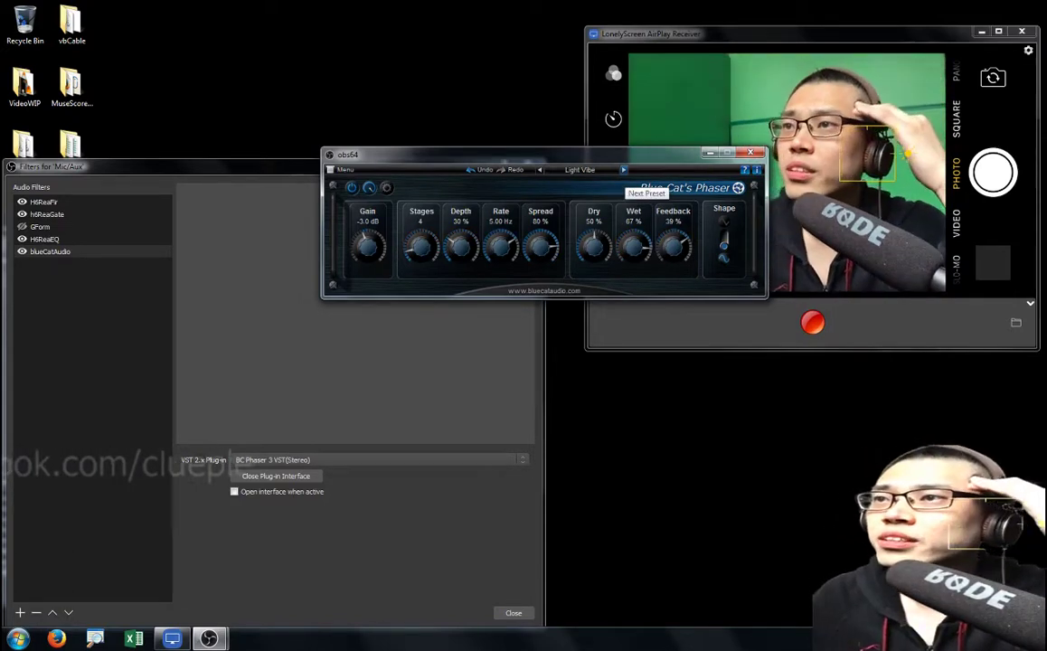
pyautogui.click(623, 169)
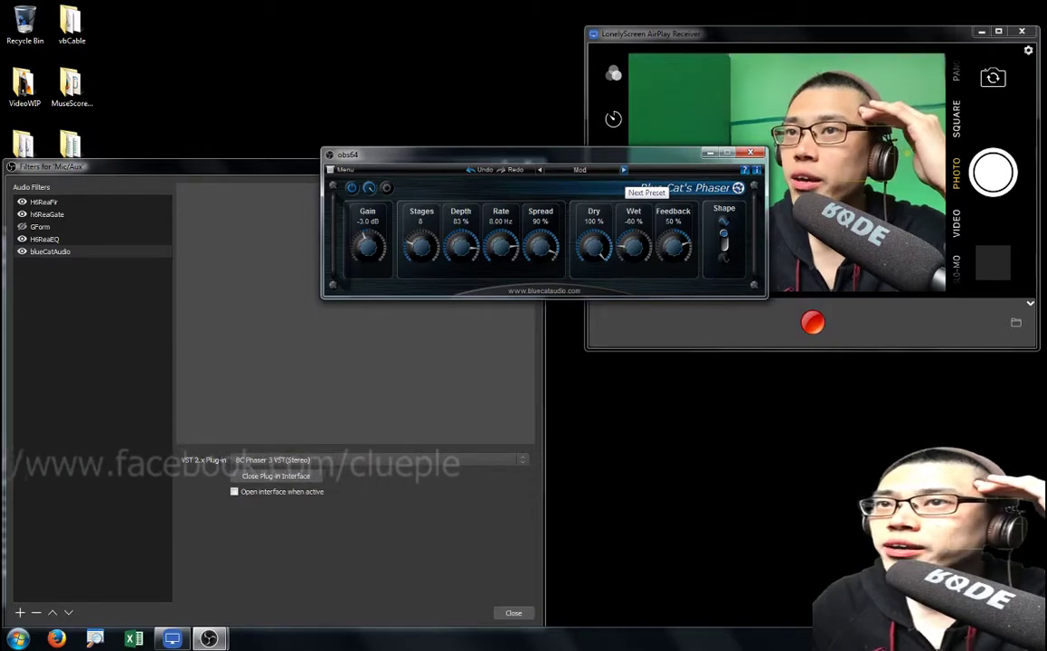
pyautogui.click(623, 169)
pyautogui.click(623, 169)
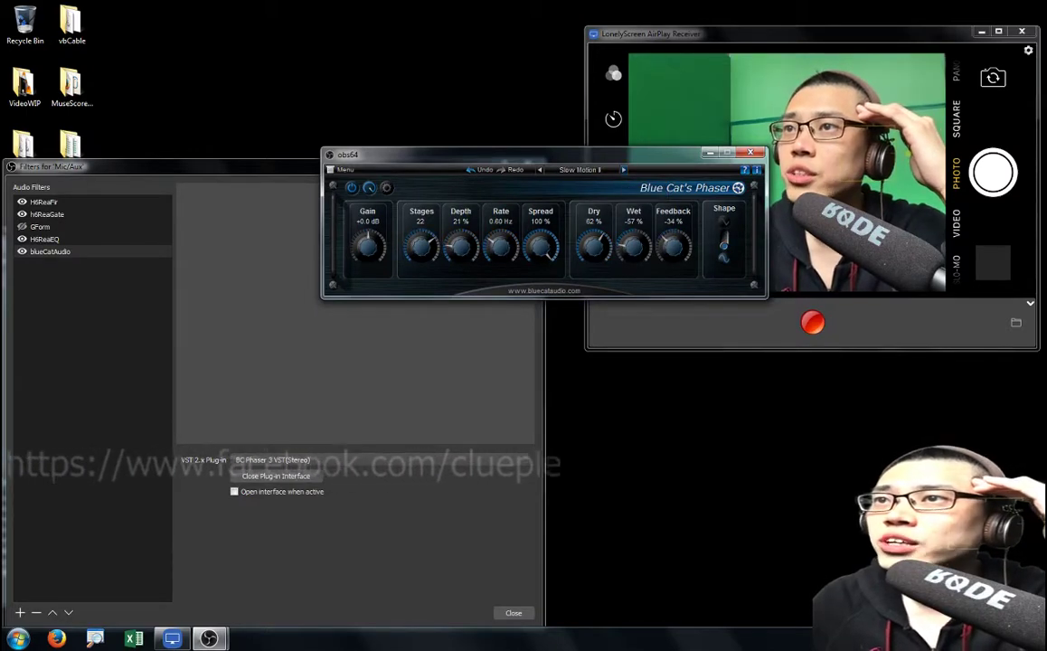
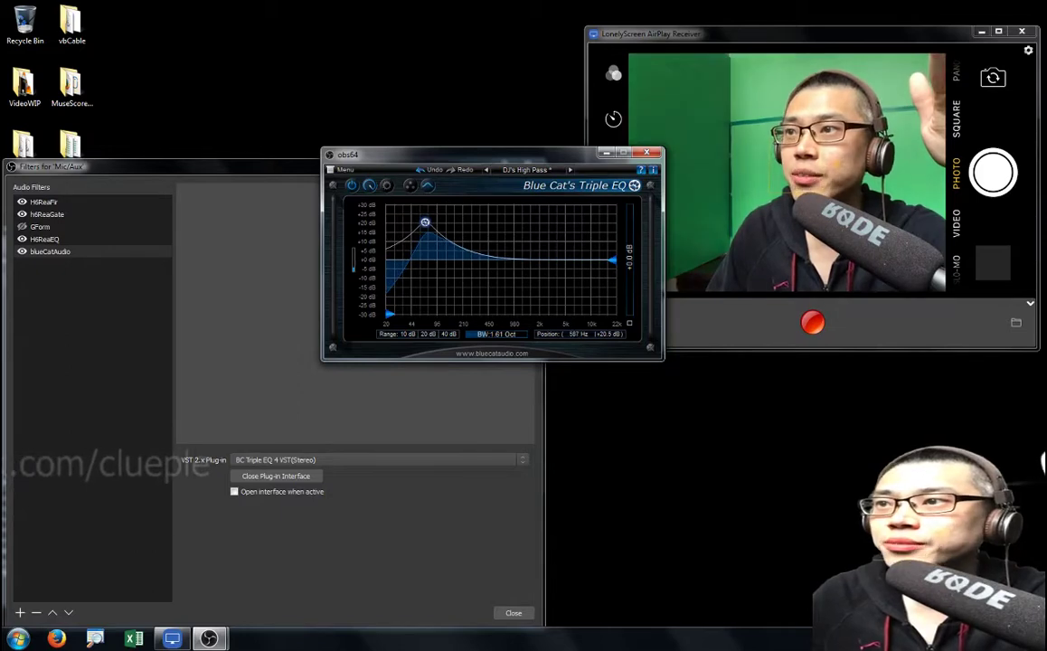
# Step: Go through the Triple EQ presets from DJ's Low Pass, raising its peak, through Guitar Speaker, High Pass, Low Pass and Metal EQ to Mid Cut
pyautogui.click(569, 169)
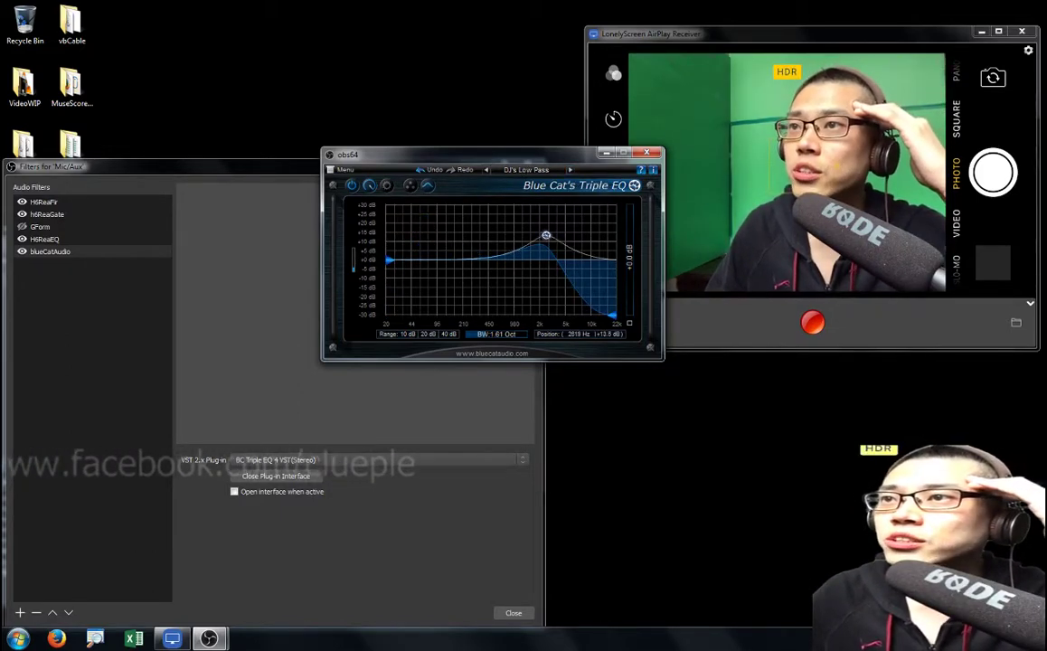
pyautogui.moveTo(518, 225)
pyautogui.mouseDown()
pyautogui.moveTo(415, 209)
pyautogui.moveTo(537, 229)
pyautogui.mouseUp()
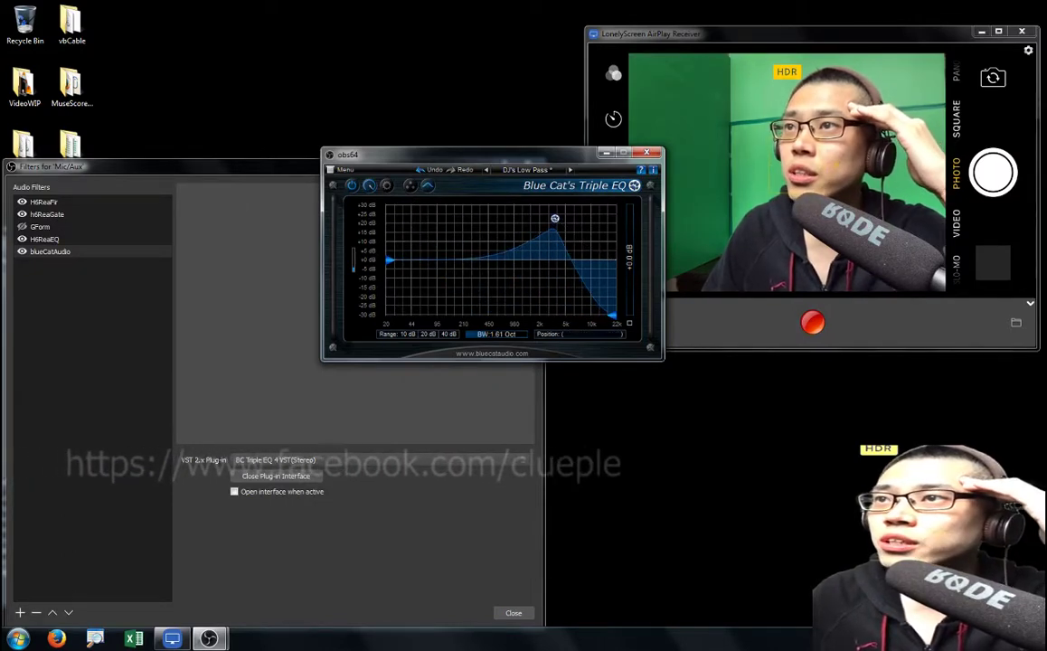
pyautogui.click(569, 169)
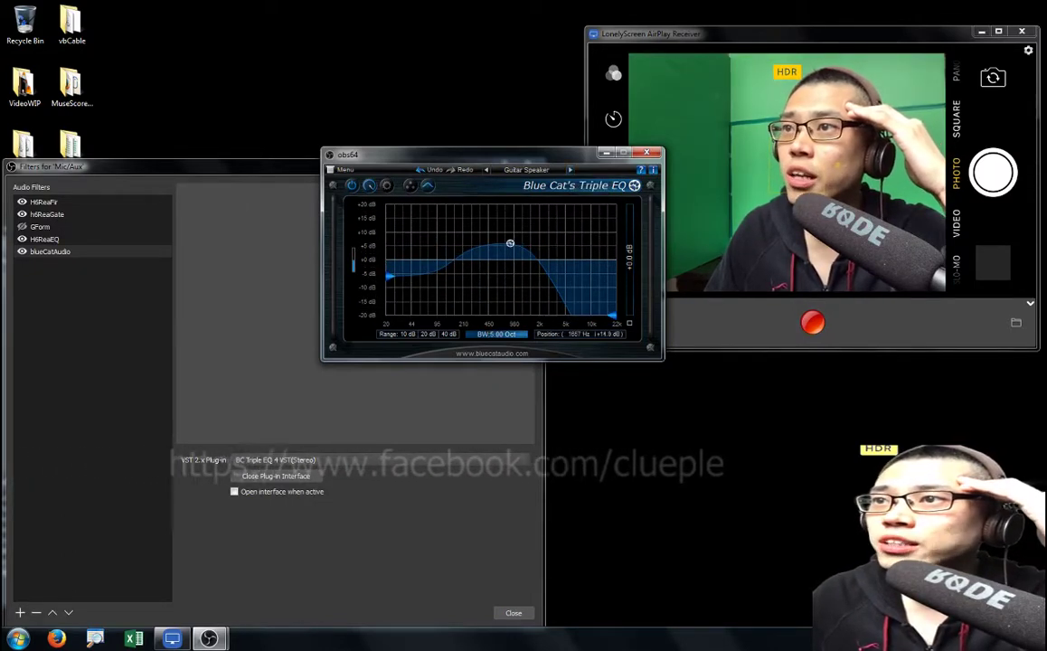
pyautogui.click(570, 169)
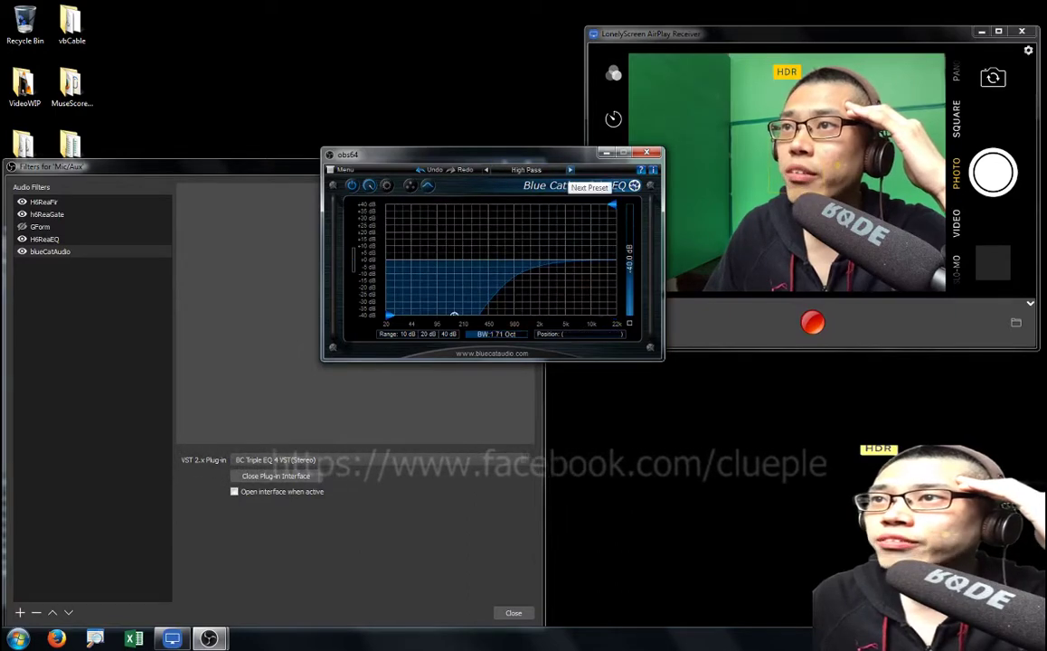
pyautogui.click(570, 169)
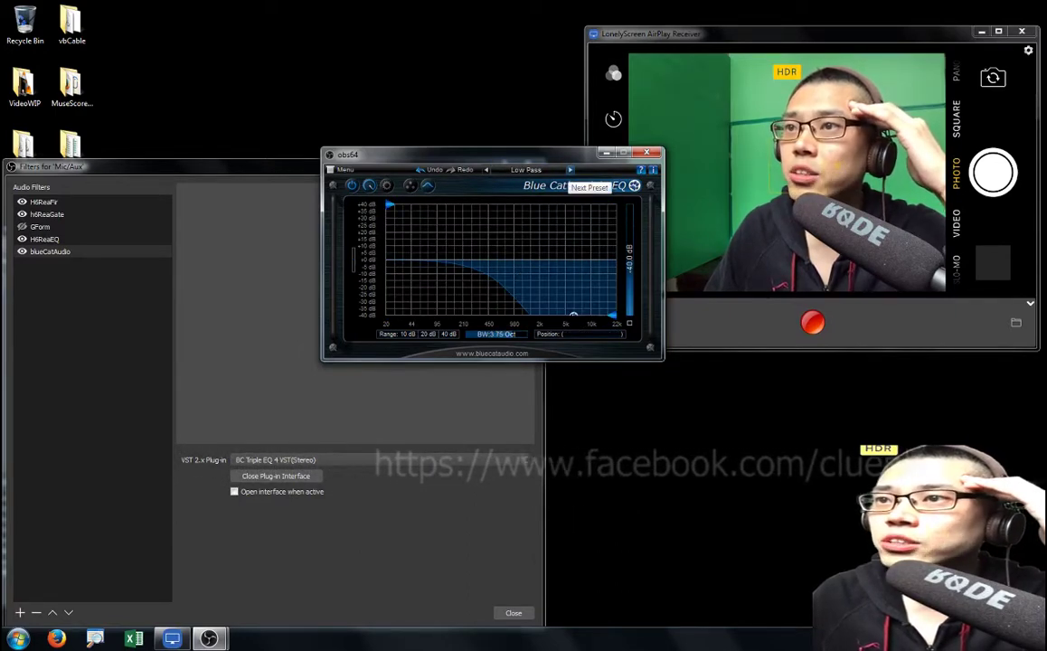
pyautogui.click(570, 170)
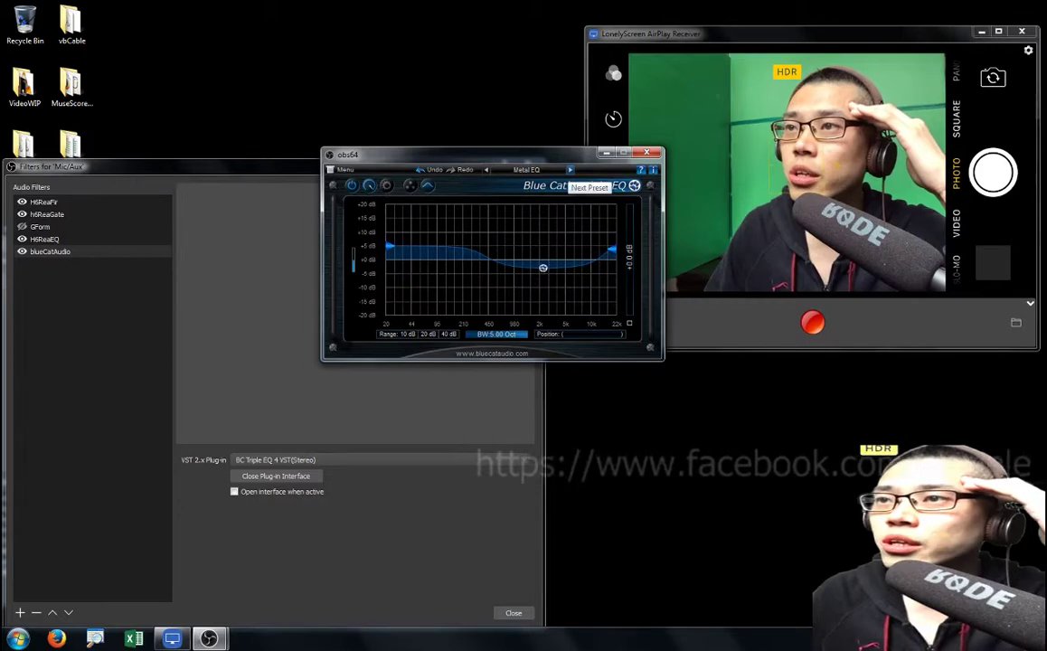
pyautogui.click(570, 169)
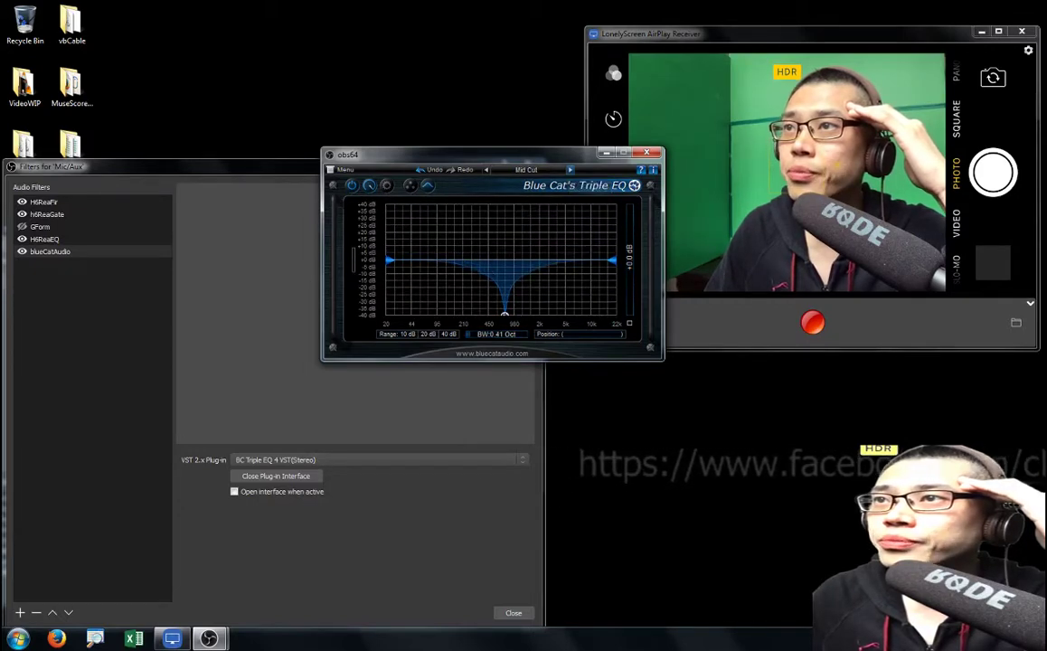
# Step: Go through the Triple EQ presets Old Speaker, Resonator Filter, Snare Mid, Full and Graph Only, and close the interface
pyautogui.click(569, 170)
pyautogui.click(570, 169)
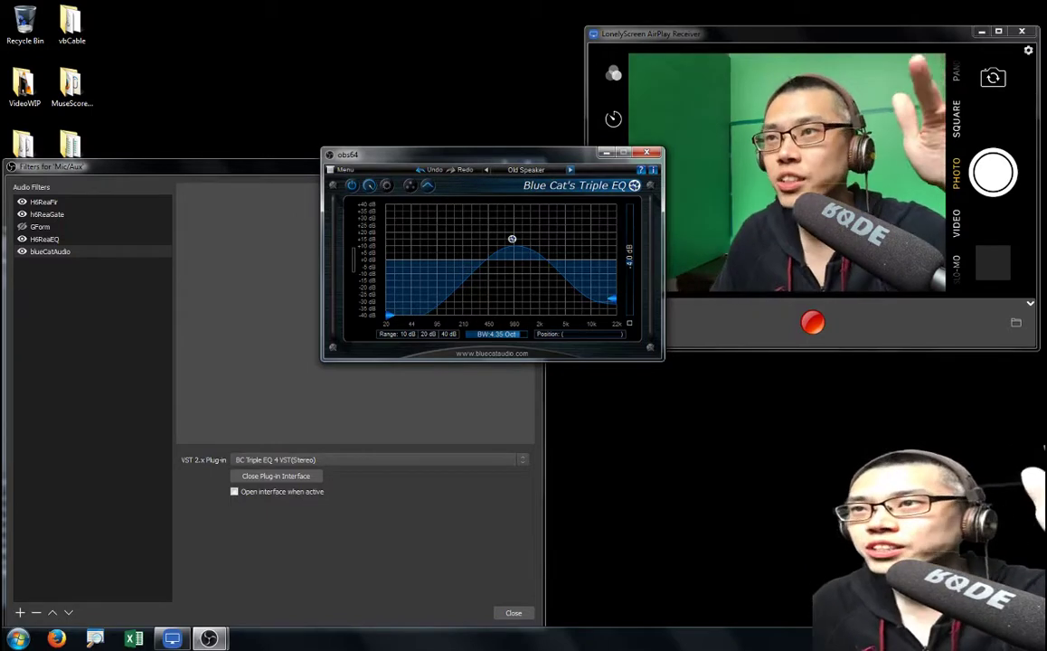
pyautogui.click(570, 169)
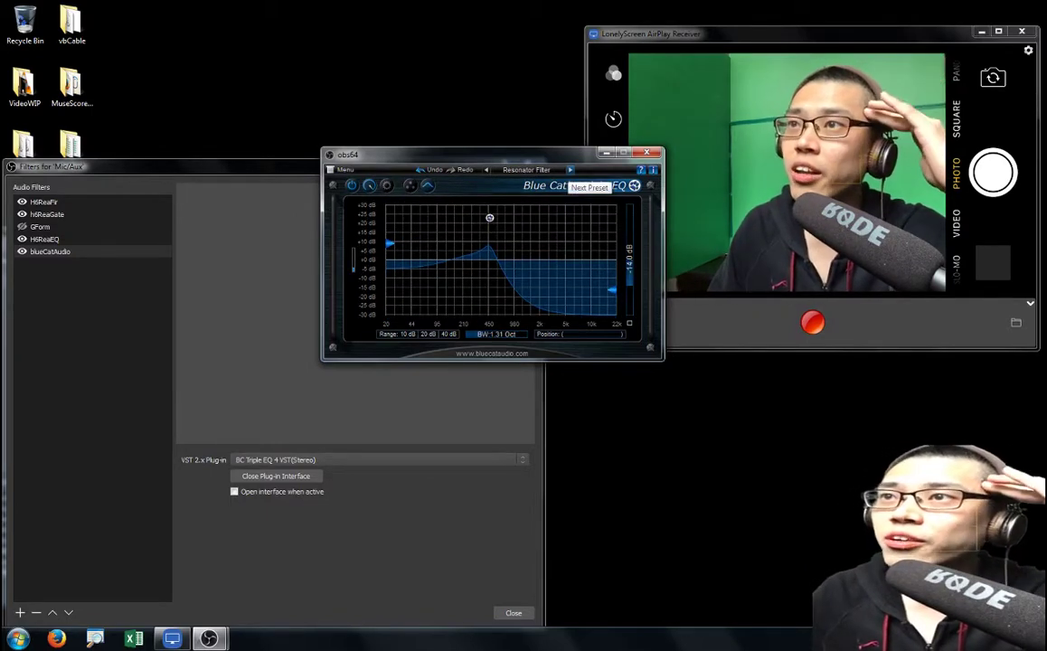
pyautogui.click(570, 169)
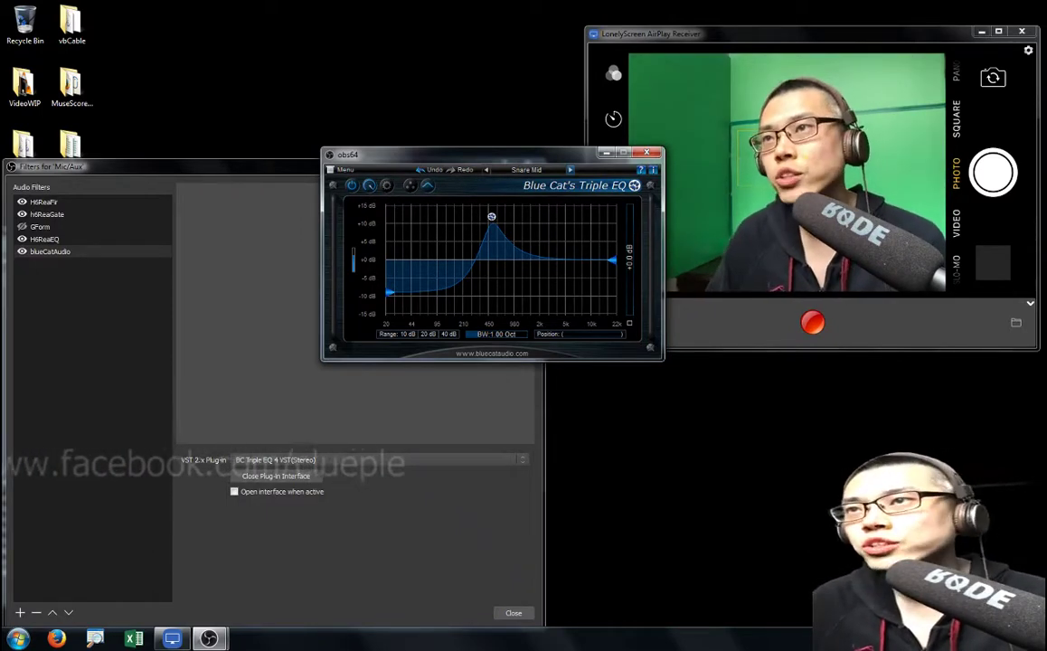
pyautogui.click(570, 169)
pyautogui.click(569, 170)
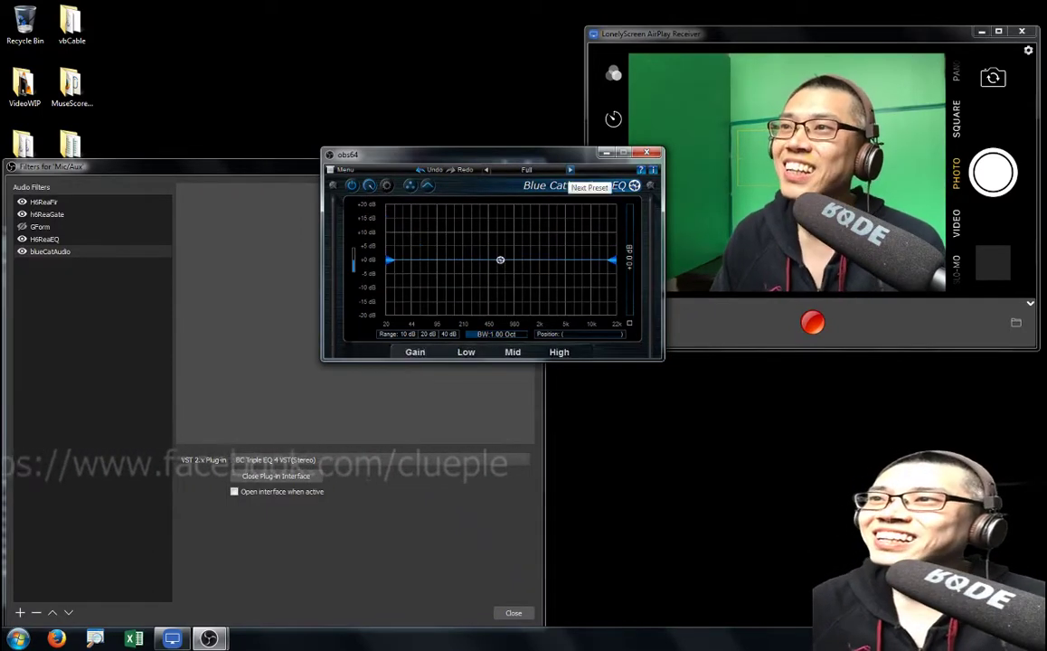
pyautogui.click(570, 169)
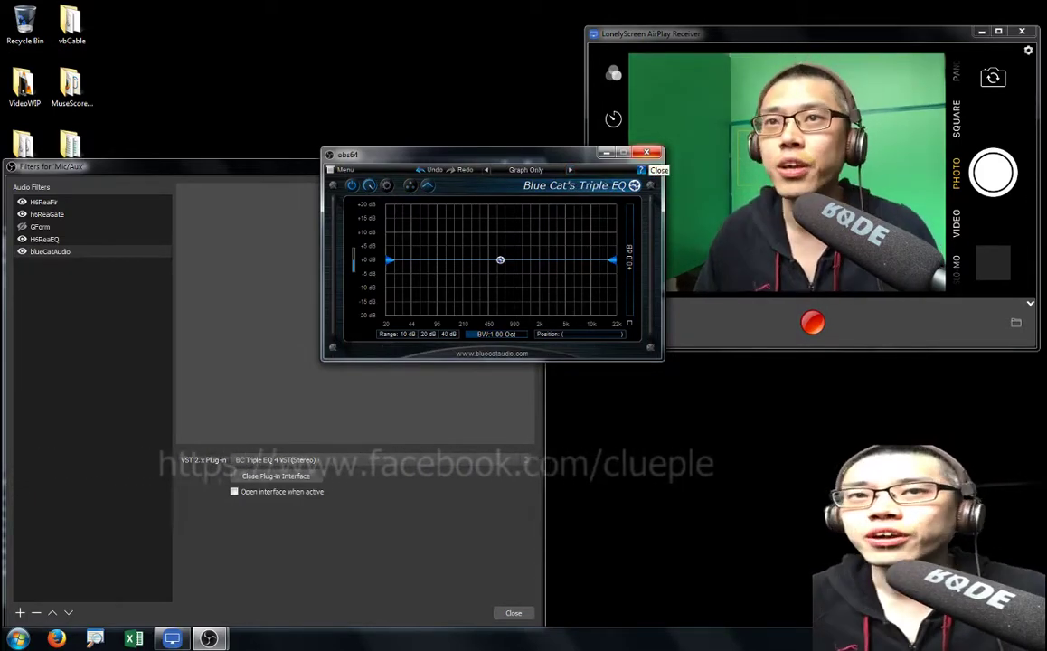
pyautogui.click(646, 152)
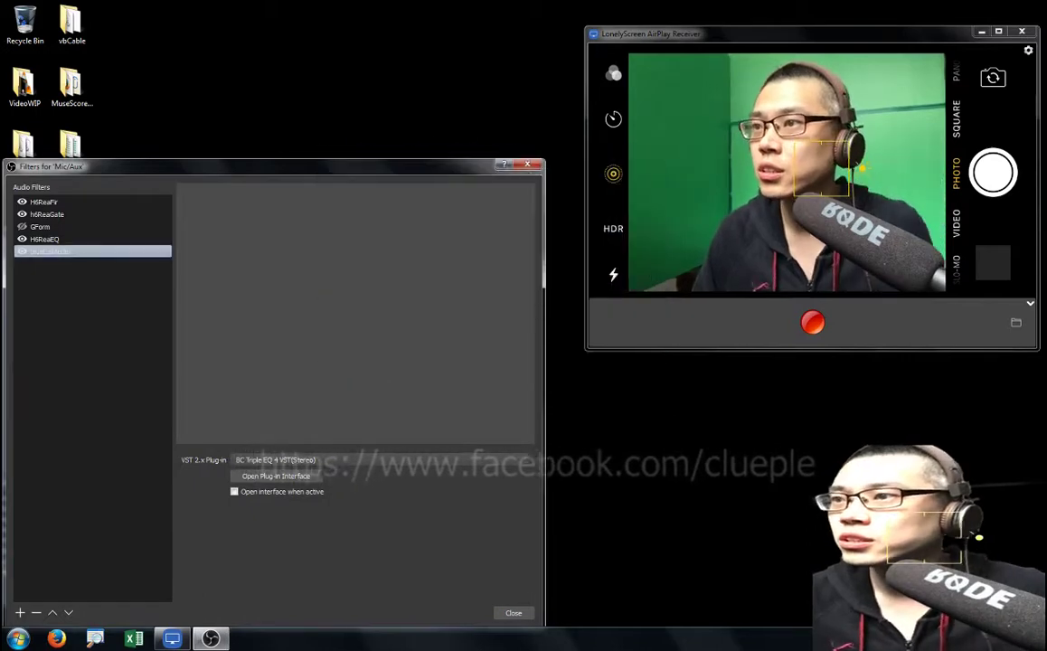
# Step: Reopen the Triple EQ interface, go through the presets Knobs Only, MIDI Setup, Bandpass, Default and DJ's High Pass, and close it again
pyautogui.click(275, 476)
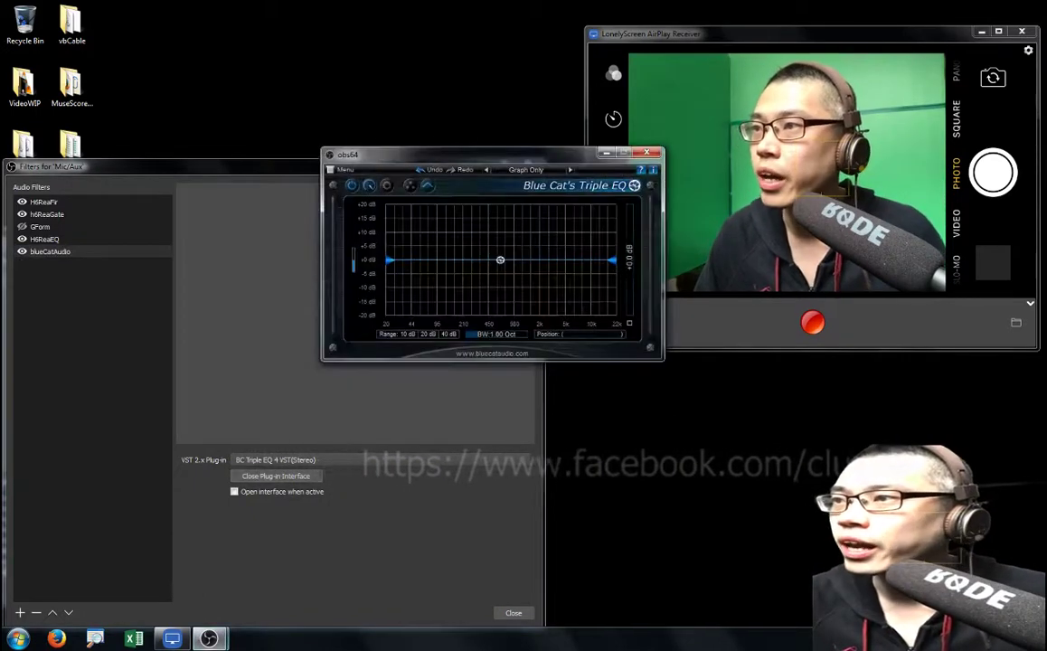
pyautogui.click(571, 170)
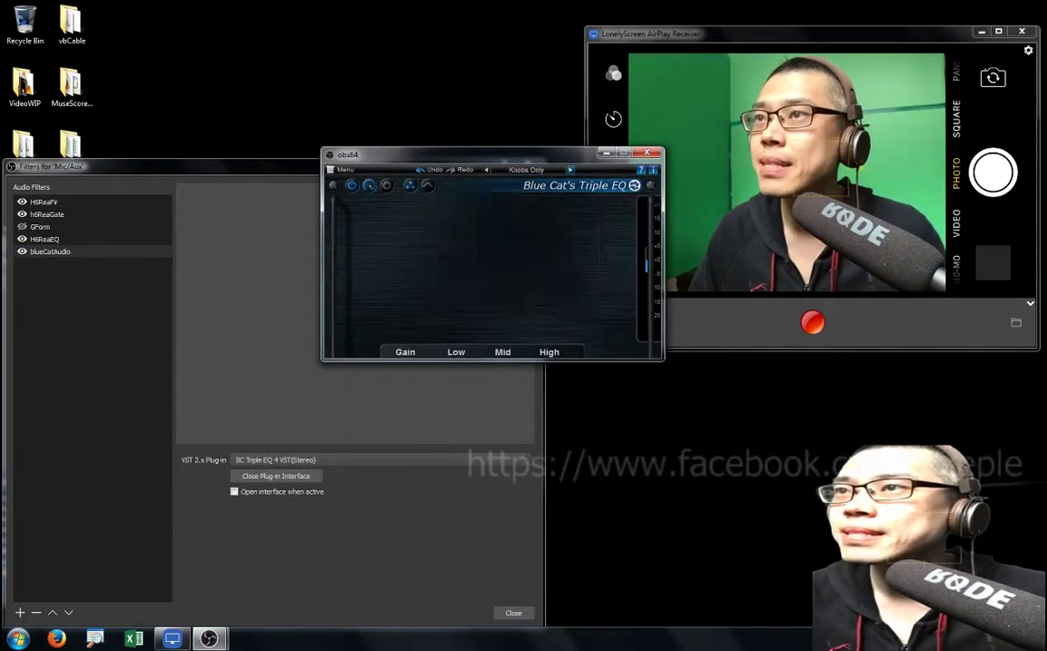
pyautogui.click(545, 170)
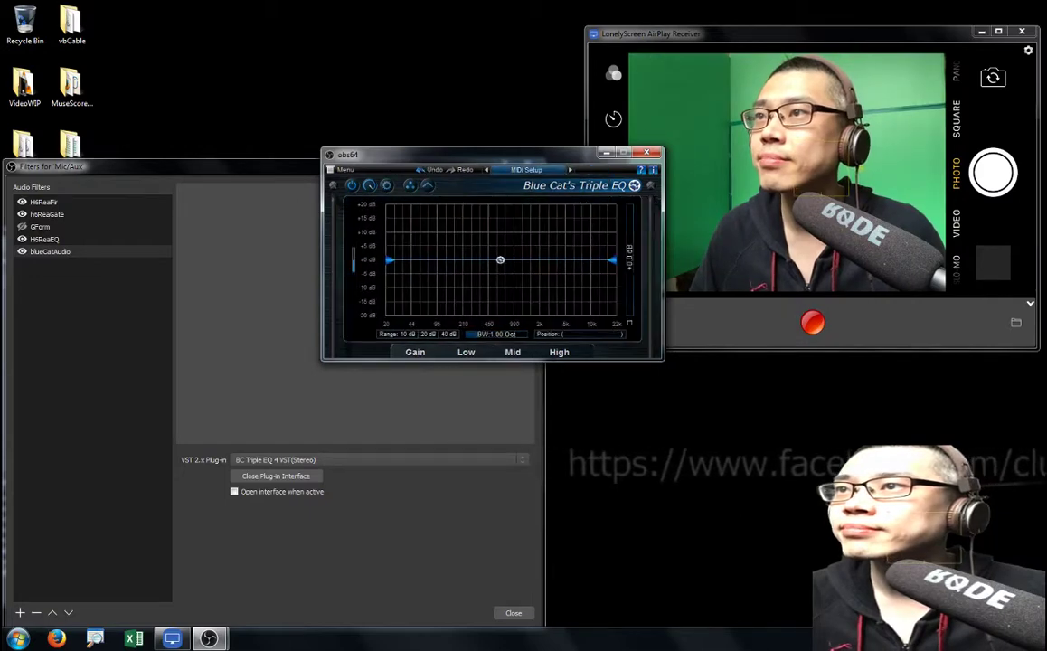
pyautogui.click(571, 170)
pyautogui.click(569, 170)
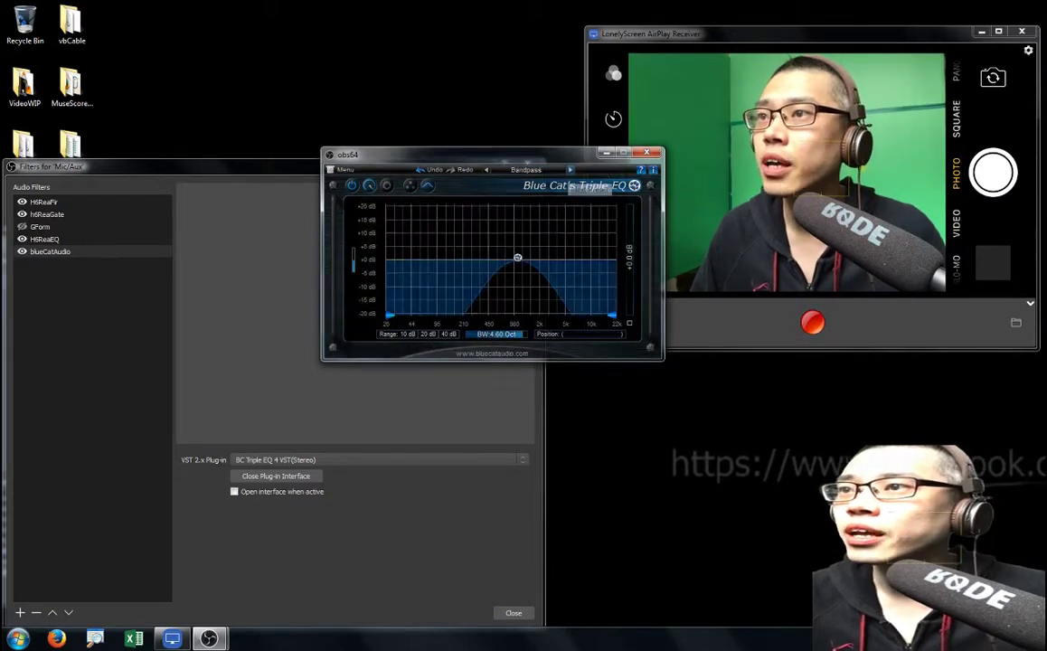
pyautogui.click(569, 170)
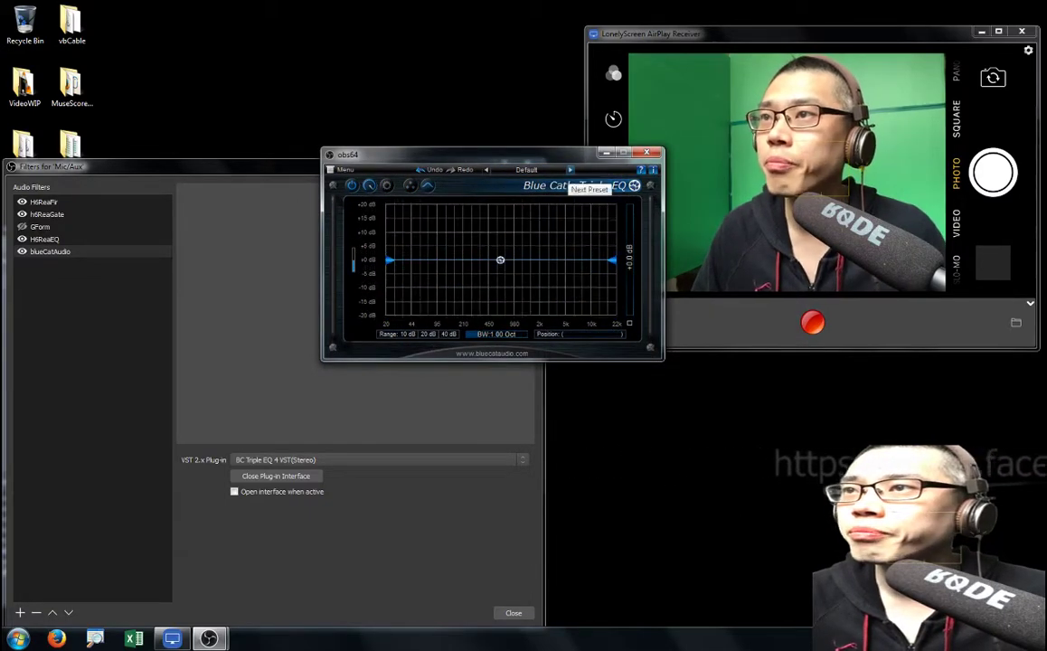
pyautogui.click(569, 170)
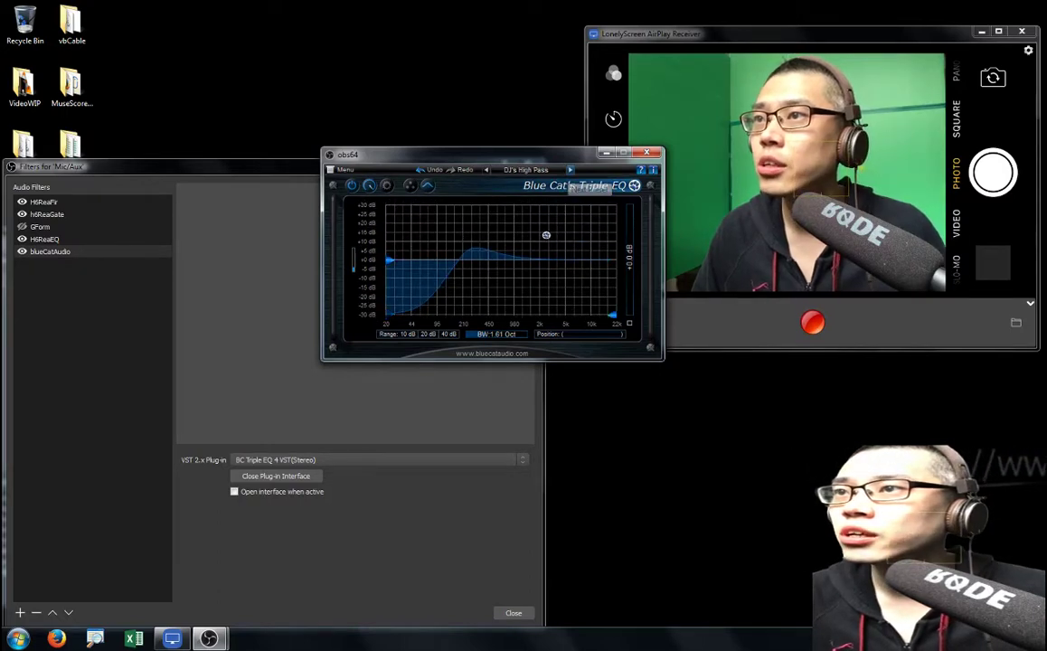
pyautogui.click(569, 170)
pyautogui.click(647, 152)
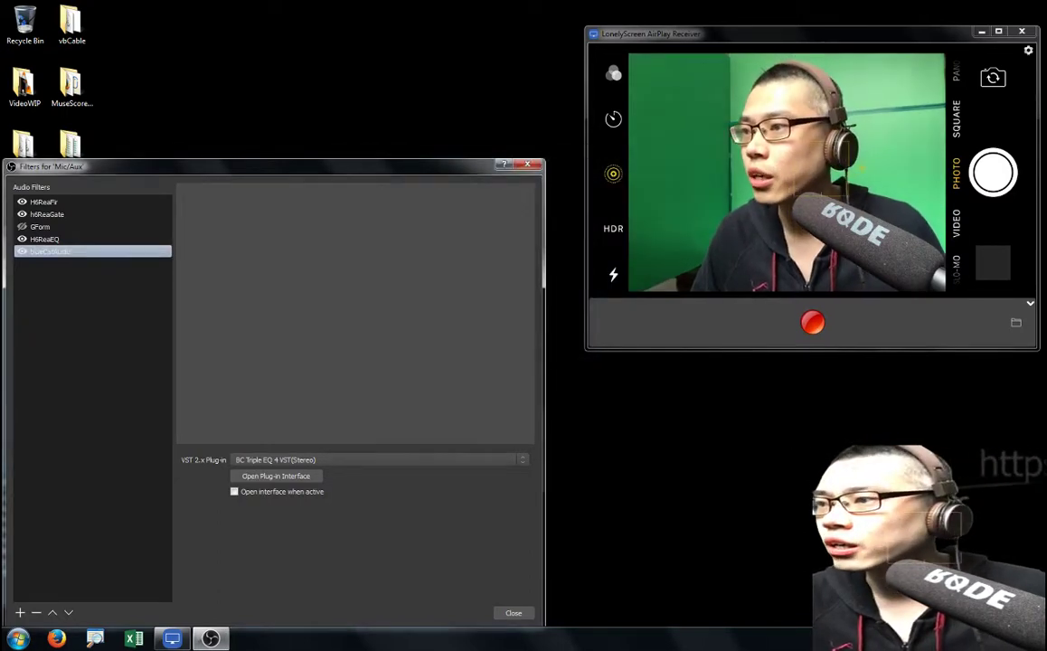
# Step: Remove the blueCatAudio filter from the Mic/Aux audio filters
pyautogui.click(362, 460)
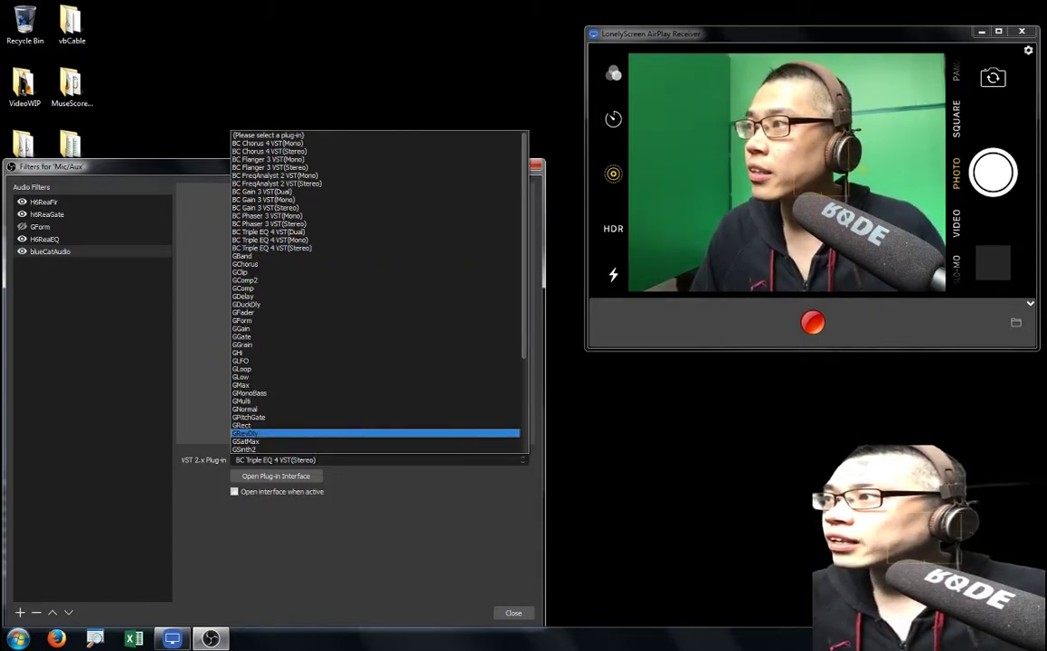
pyautogui.press('Escape')
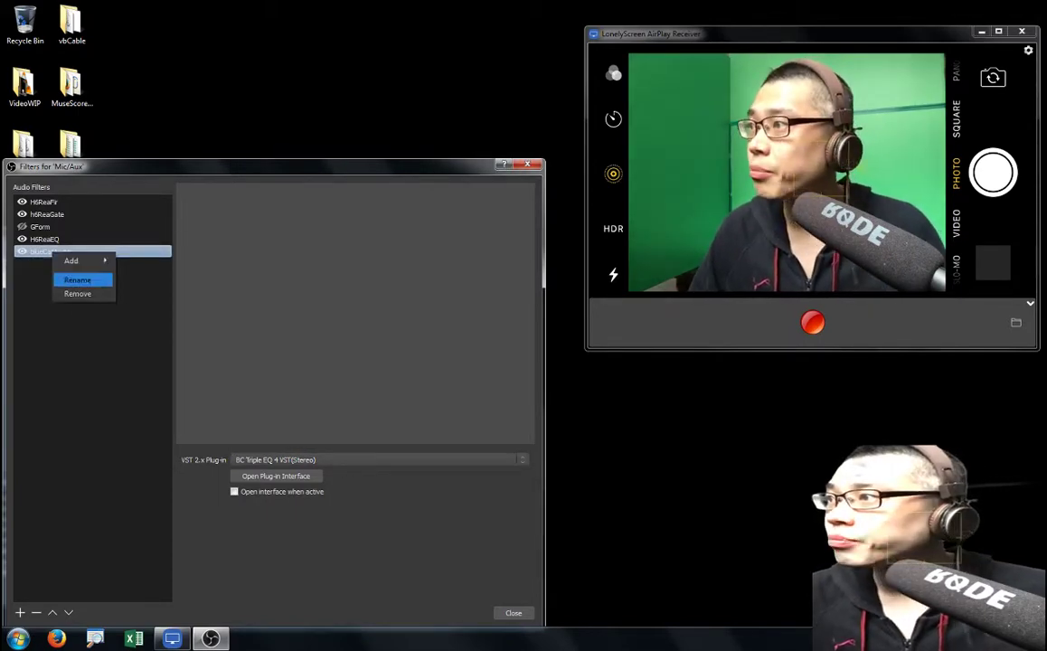
pyautogui.click(79, 294)
pyautogui.click(315, 416)
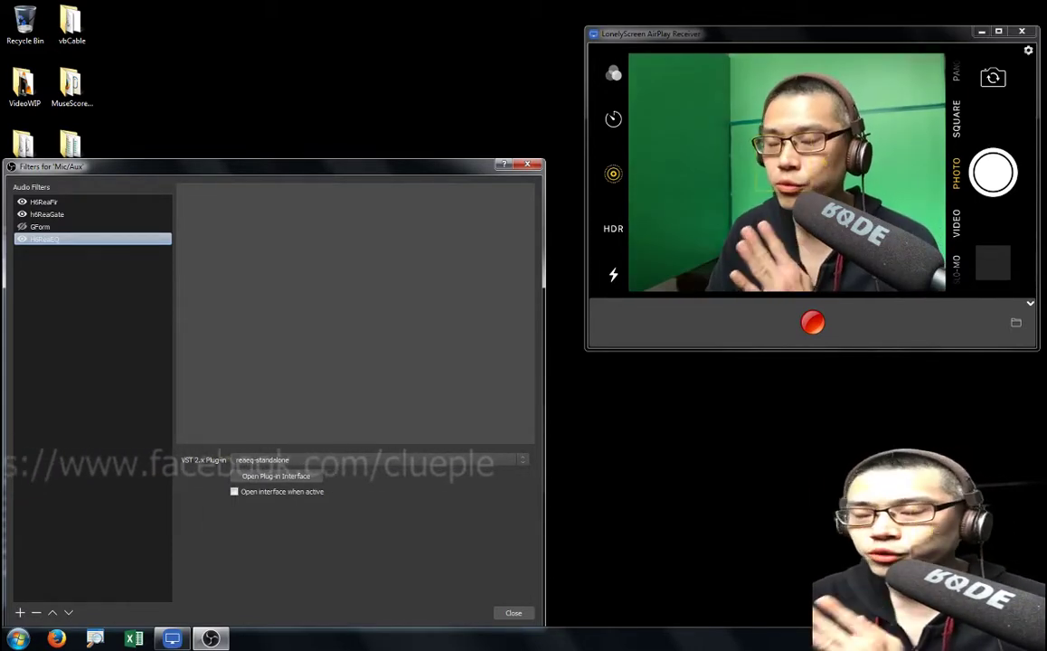
# Step: Turn off the H6ReaFir, h6ReaGate and H6ReaEQ filters on the microphone
pyautogui.click(21, 202)
pyautogui.click(22, 215)
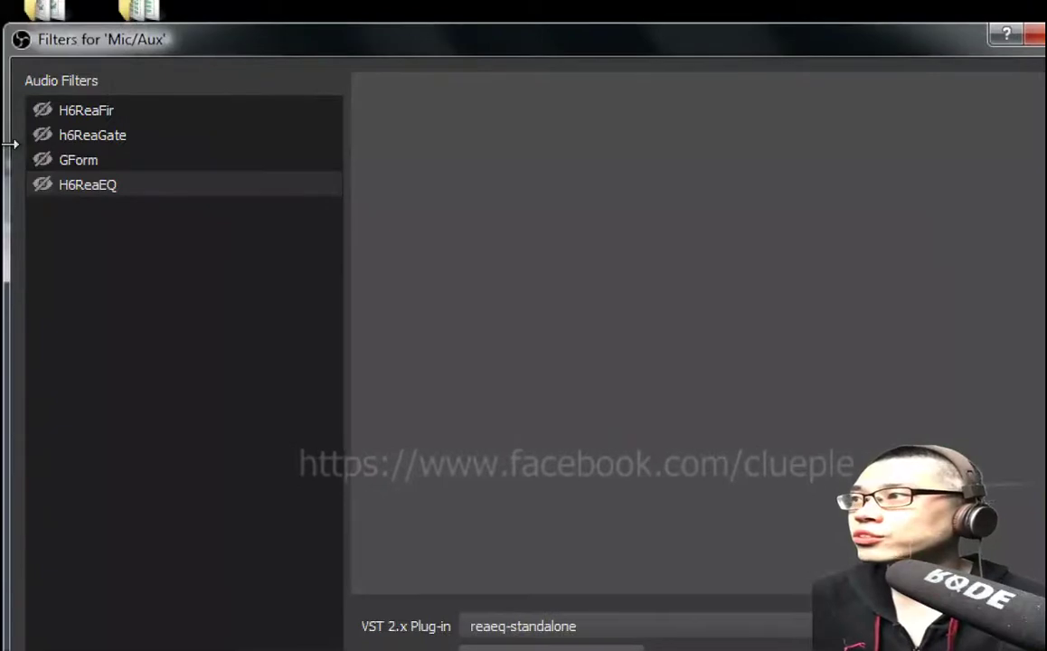
pyautogui.click(40, 136)
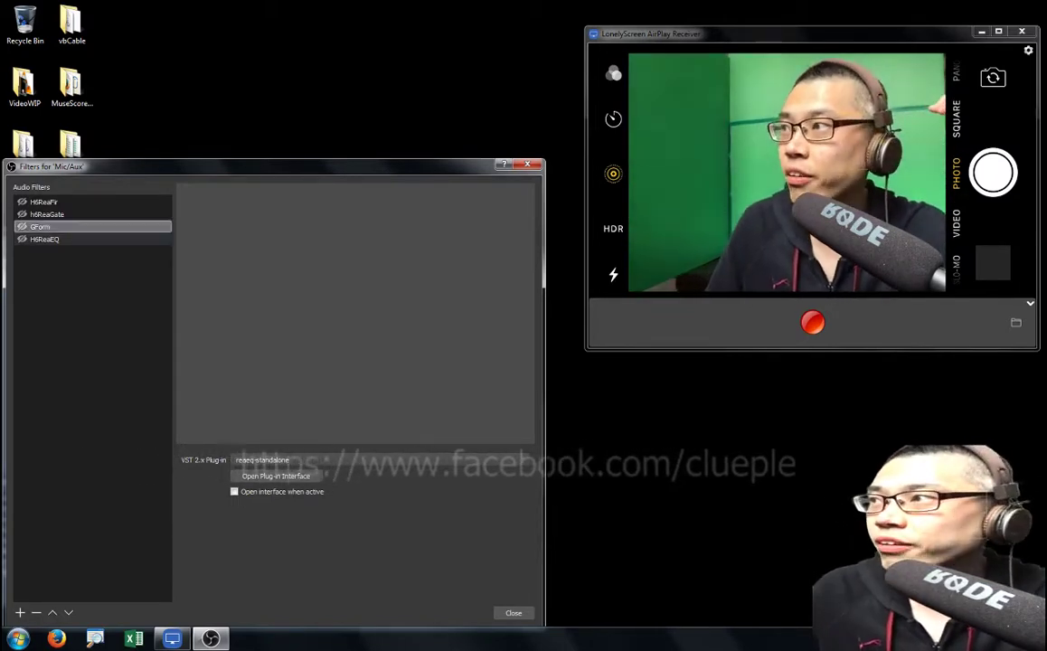
# Step: Turn on all four microphone filters: H6ReaFir, h6ReaGate, GForm and H6ReaEQ
pyautogui.click(21, 202)
pyautogui.click(24, 214)
pyautogui.click(22, 214)
pyautogui.click(22, 239)
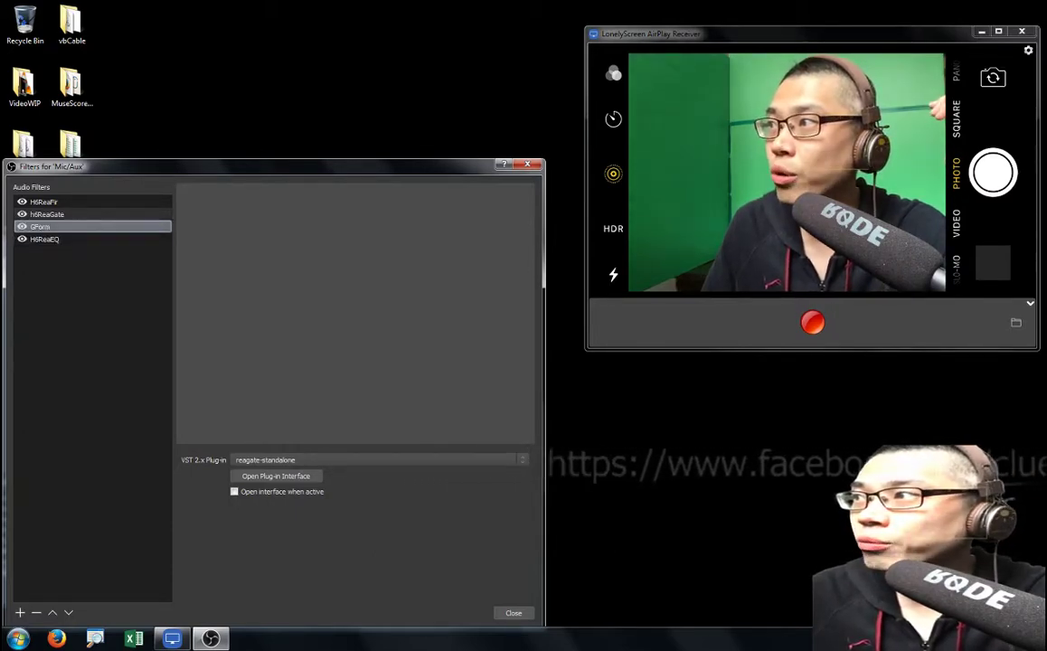
pyautogui.click(44, 239)
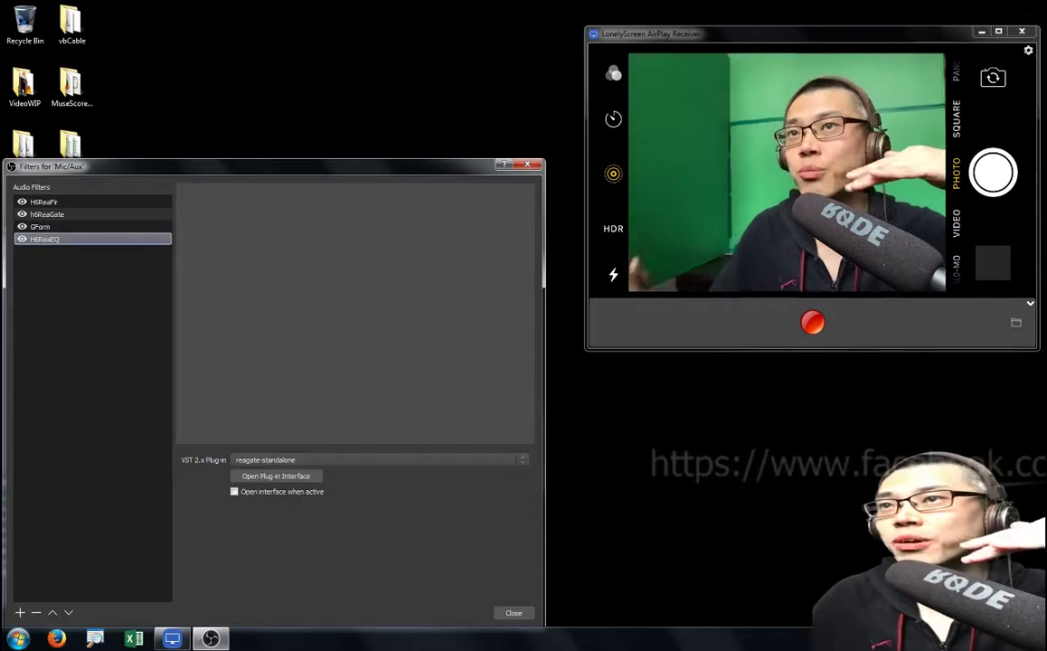
pyautogui.click(41, 226)
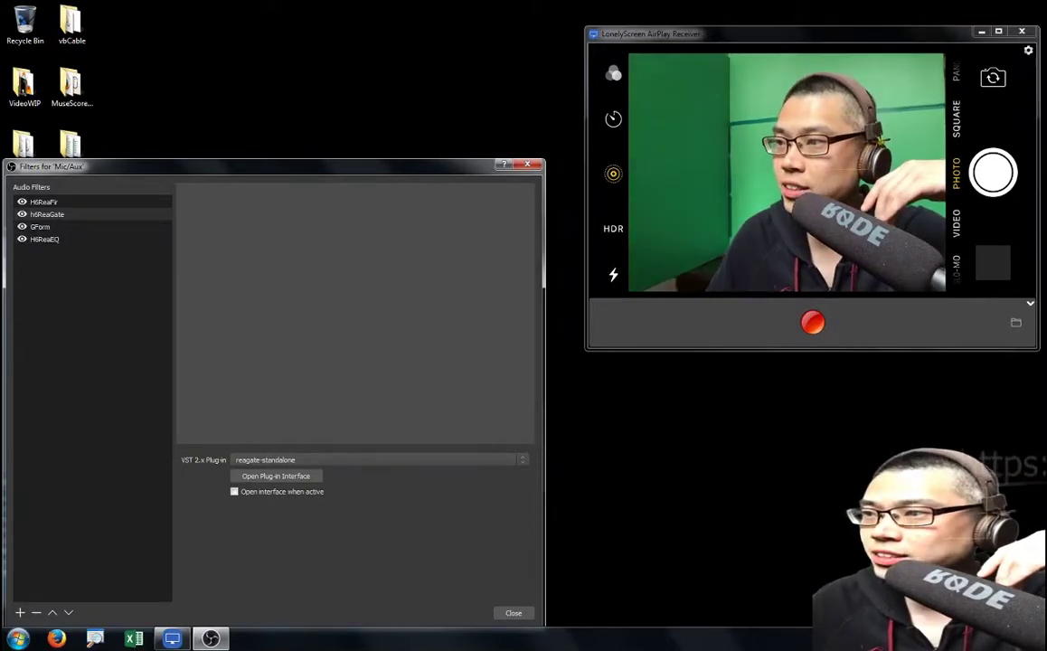
# Step: Look over the Blue Cat entries among h6ReaGate's VST plug-in choices without changing the plug-in, and turn off the GForm filter
pyautogui.click(376, 459)
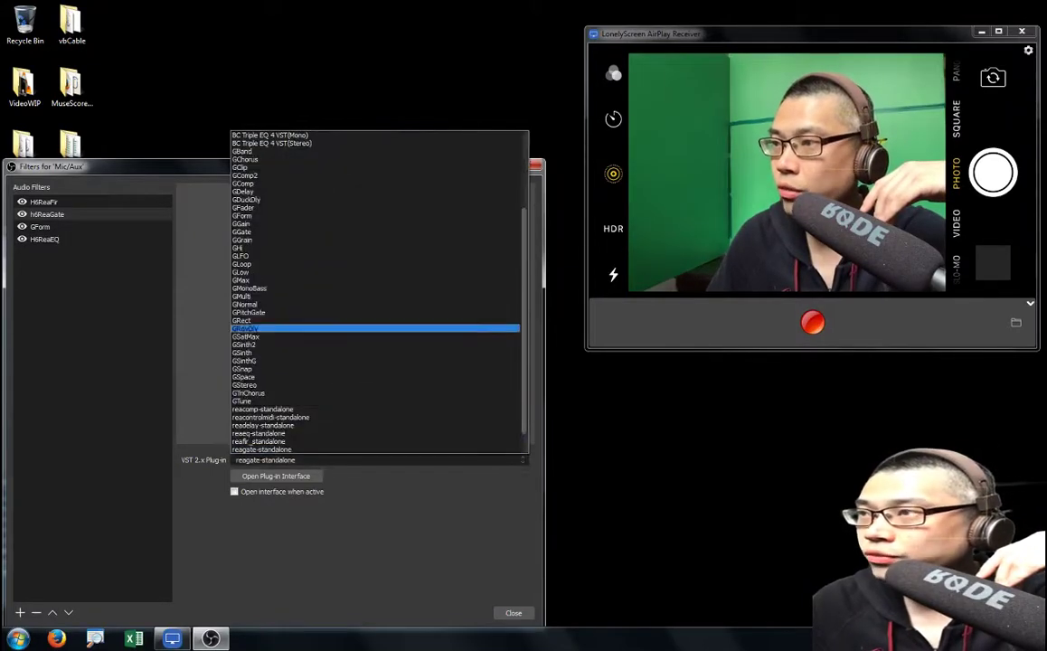
pyautogui.scroll(4, 377, 241)
pyautogui.scroll(1, 303, 233)
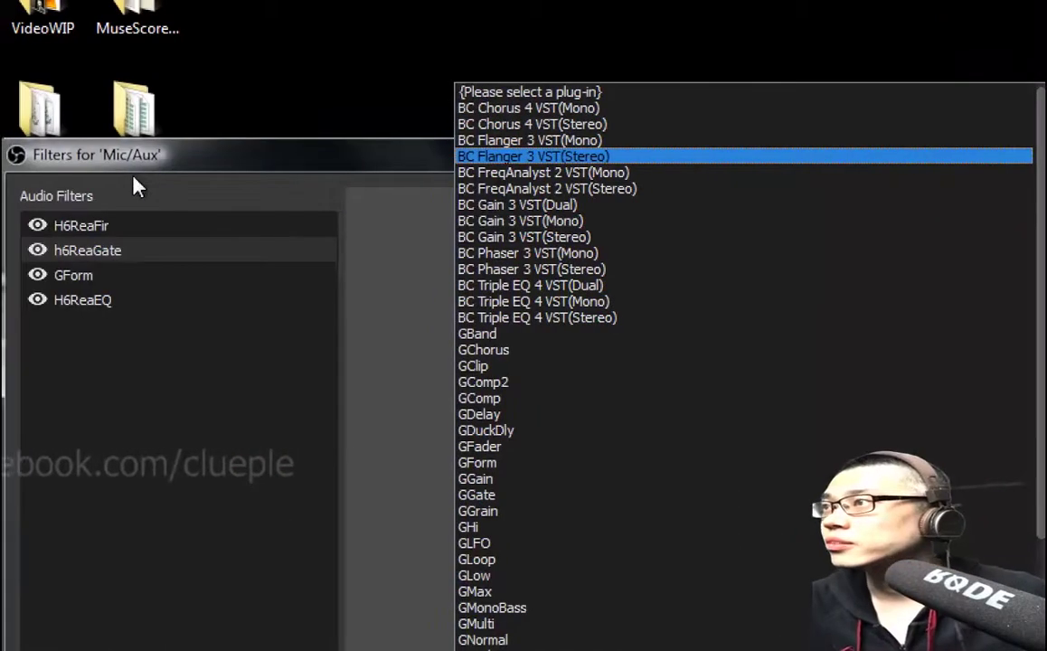
pyautogui.press('Escape')
pyautogui.click(97, 275)
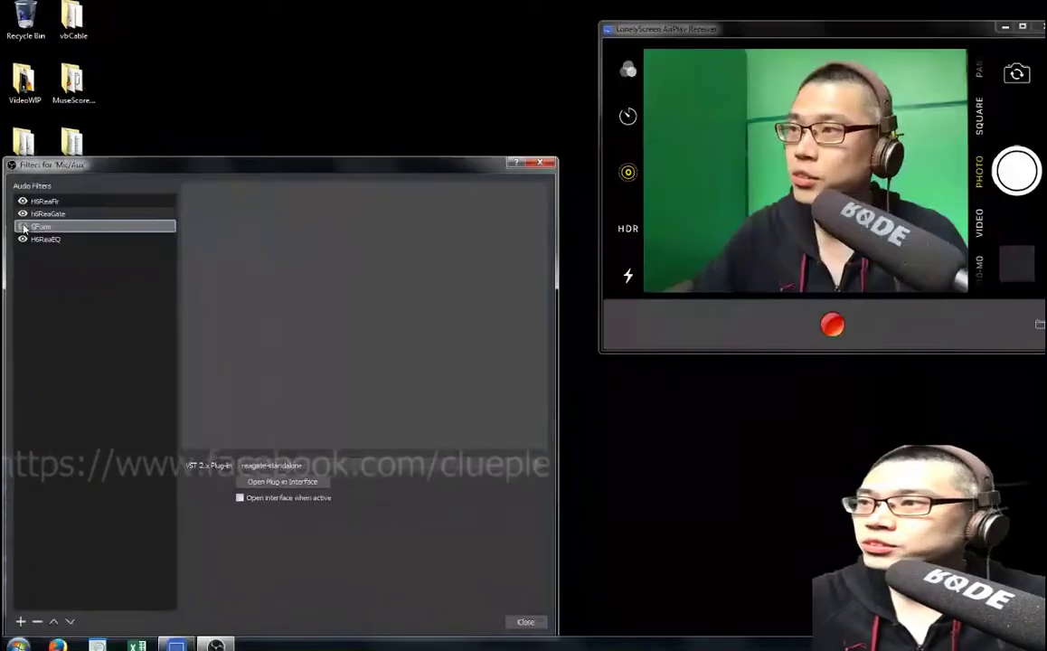
# Step: Review the VST plug-ins available for the h6ReaGate filter, from the Blue Cat entries down to the G-series ones, keeping reagate-standalone selected
pyautogui.click(92, 250)
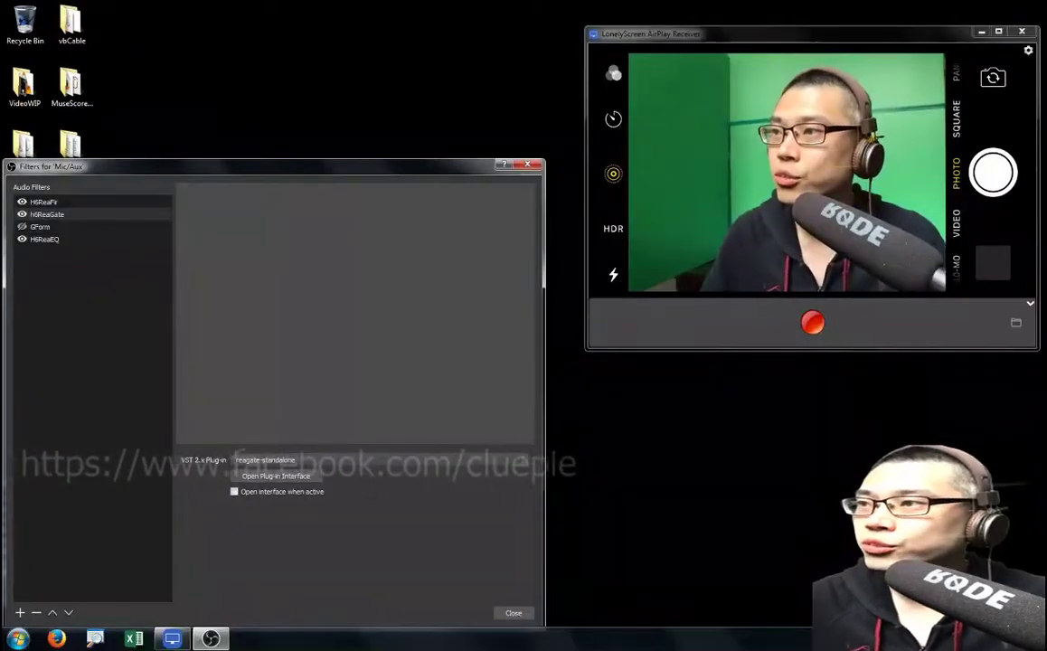
pyautogui.click(379, 460)
pyautogui.press('Up')
pyautogui.press('Up')
pyautogui.press('Up')
pyautogui.press('Up')
pyautogui.press('Up')
pyautogui.press('Up')
pyautogui.press('Up')
pyautogui.press('Up')
pyautogui.press('Up')
pyautogui.press('Up')
pyautogui.press('Up')
pyautogui.press('Up')
pyautogui.press('Up')
pyautogui.press('Up')
pyautogui.press('Up')
pyautogui.press('Up')
pyautogui.press('Up')
pyautogui.press('Up')
pyautogui.press('Up')
pyautogui.press('Up')
pyautogui.press('Up')
pyautogui.press('Up')
pyautogui.press('Up')
pyautogui.press('Up')
pyautogui.press('Up')
pyautogui.press('Up')
pyautogui.press('Up')
pyautogui.press('Up')
pyautogui.press('Up')
pyautogui.press('Up')
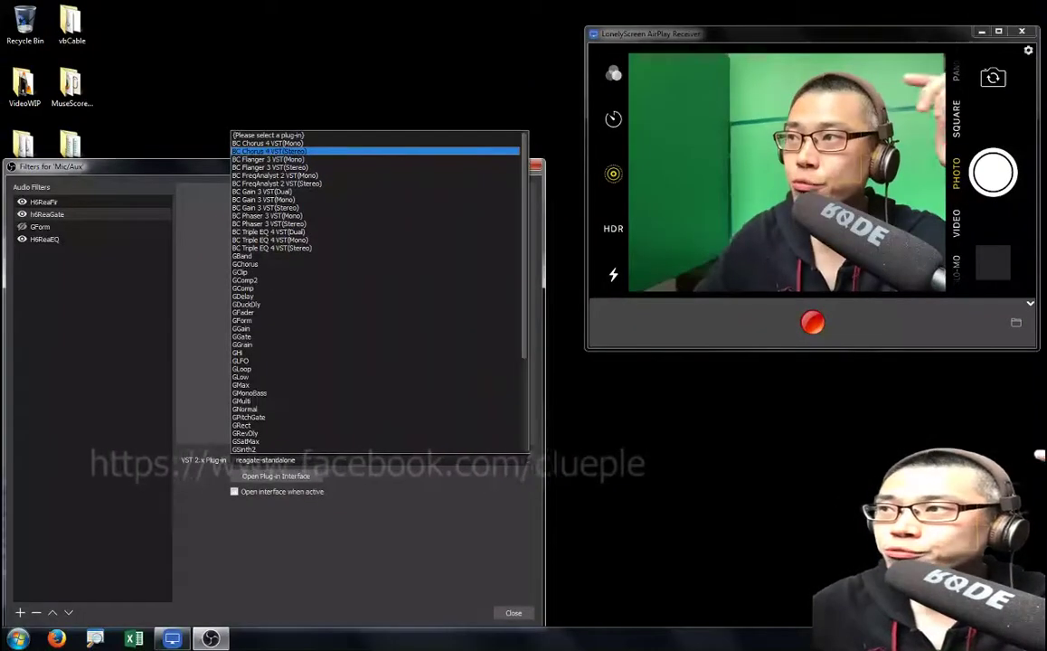
pyautogui.press('Down')
pyautogui.press('Down')
pyautogui.press('Down')
pyautogui.press('Down')
pyautogui.press('Down')
pyautogui.press('Down')
pyautogui.press('Down')
pyautogui.press('Down')
pyautogui.press('Down')
pyautogui.press('Down')
pyautogui.press('Down')
pyautogui.press('Down')
pyautogui.press('Down')
pyautogui.press('Down')
pyautogui.press('Down')
pyautogui.press('Down')
pyautogui.press('Down')
pyautogui.press('Down')
pyautogui.press('Down')
pyautogui.press('Down')
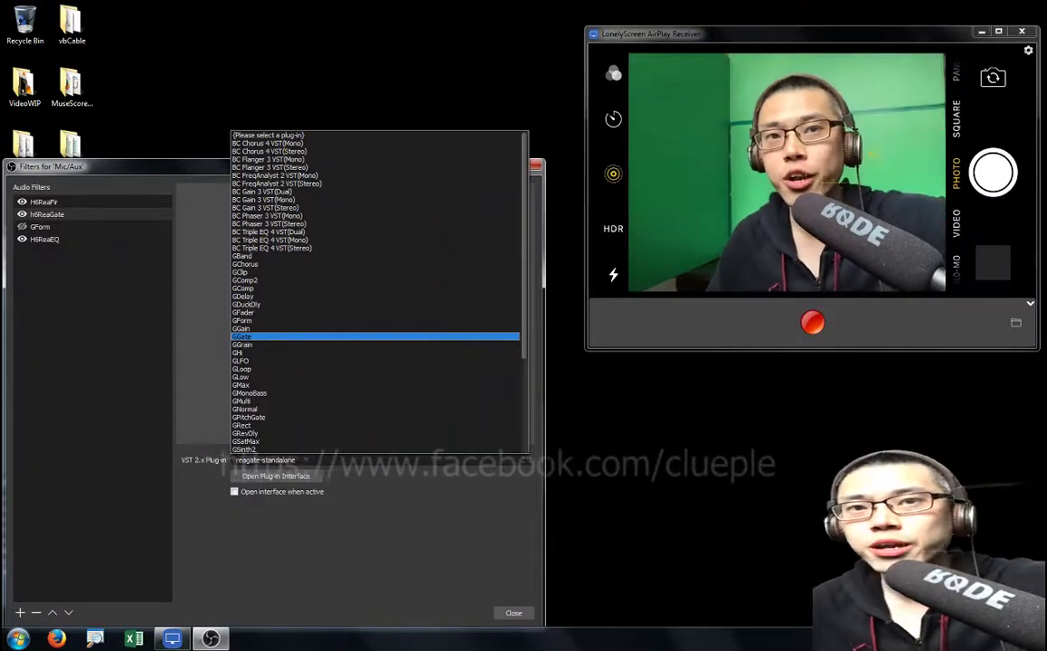
pyautogui.press('Down')
pyautogui.press('Down')
pyautogui.press('Down')
pyautogui.press('Down')
pyautogui.press('Down')
pyautogui.press('Down')
pyautogui.press('Down')
pyautogui.press('Down')
pyautogui.press('Down')
pyautogui.press('Down')
pyautogui.press('Down')
pyautogui.press('Down')
pyautogui.press('Down')
pyautogui.press('Escape')
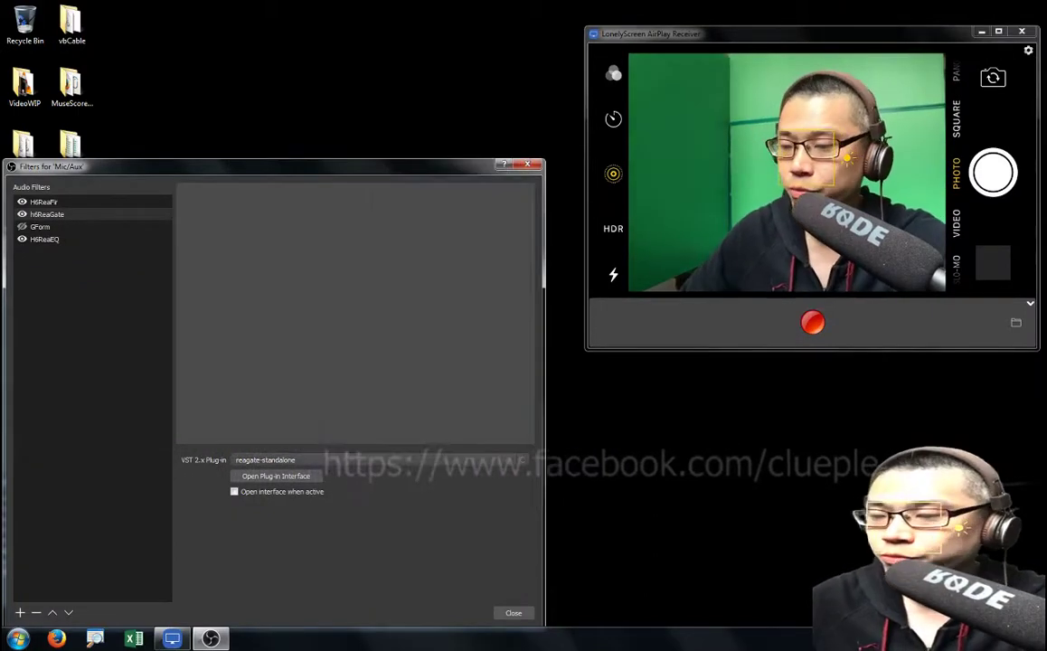
# Step: Open Notepad and list GVST (64-bit windows), ReaPlug and BlueCat audio on separate lines
pyautogui.press('super')
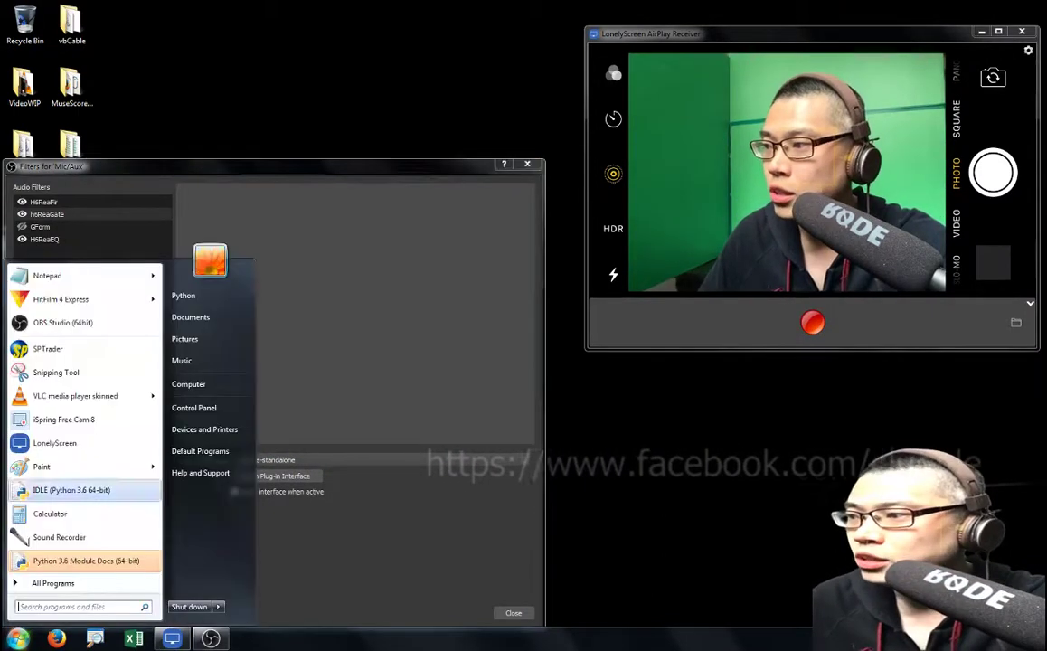
pyautogui.press('Up')
pyautogui.press('Up')
pyautogui.press('Up')
pyautogui.press('Up')
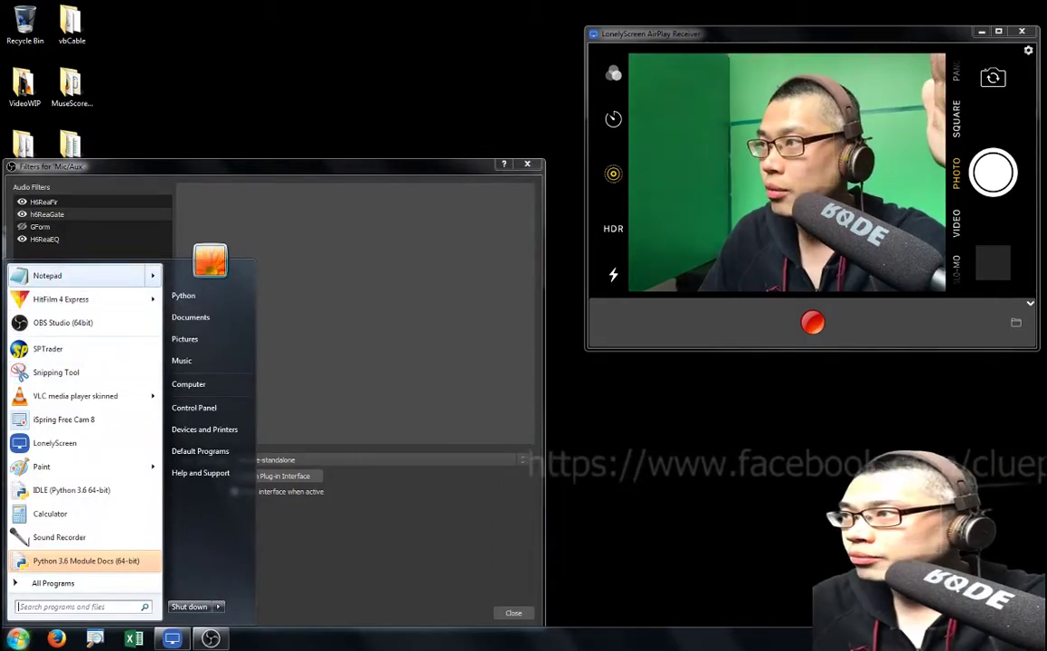
pyautogui.press('Return')
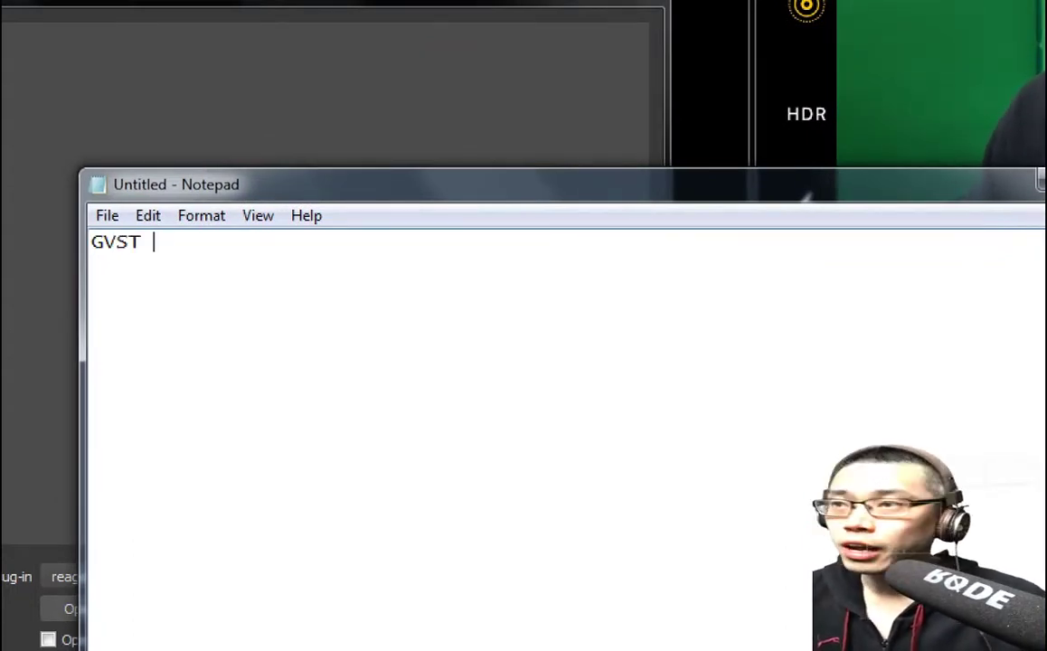
pyautogui.write('(64-bit windows')
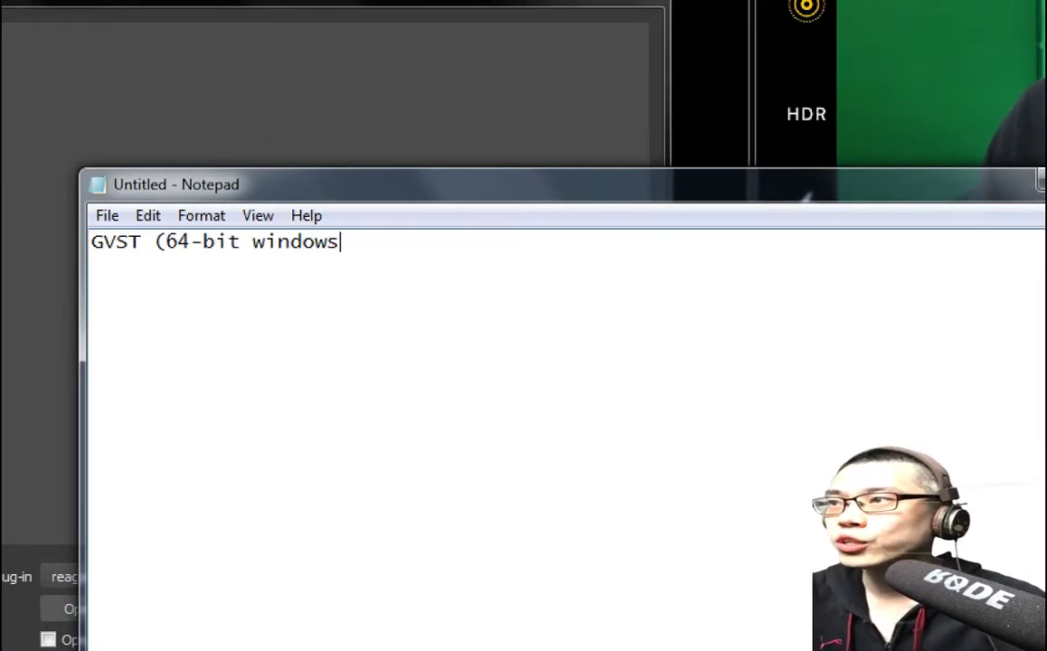
pyautogui.press('Return')
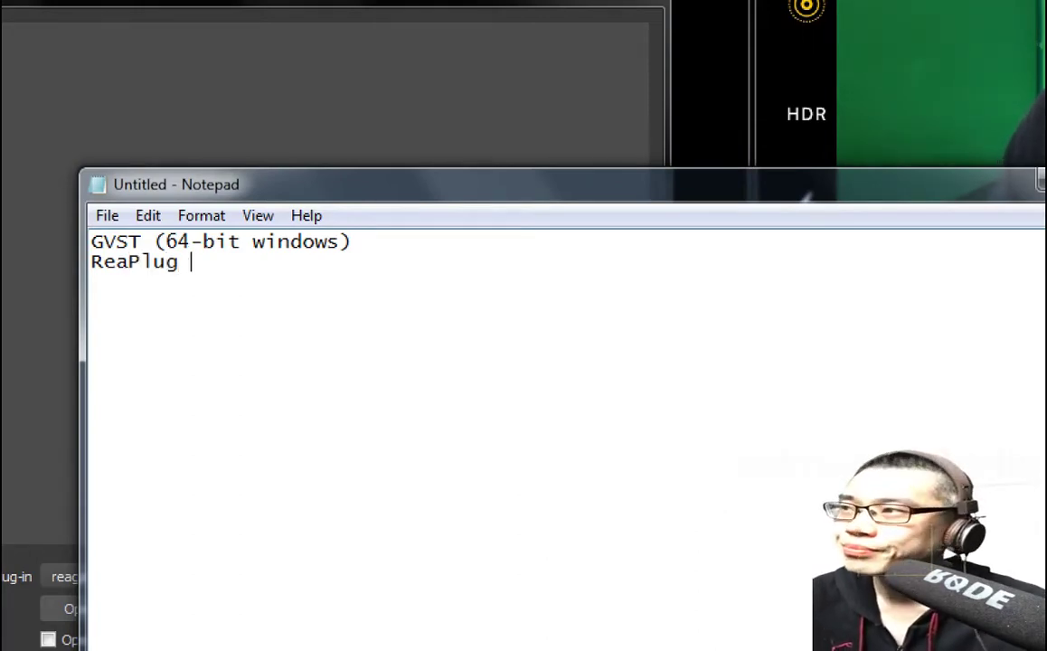
pyautogui.press('Return')
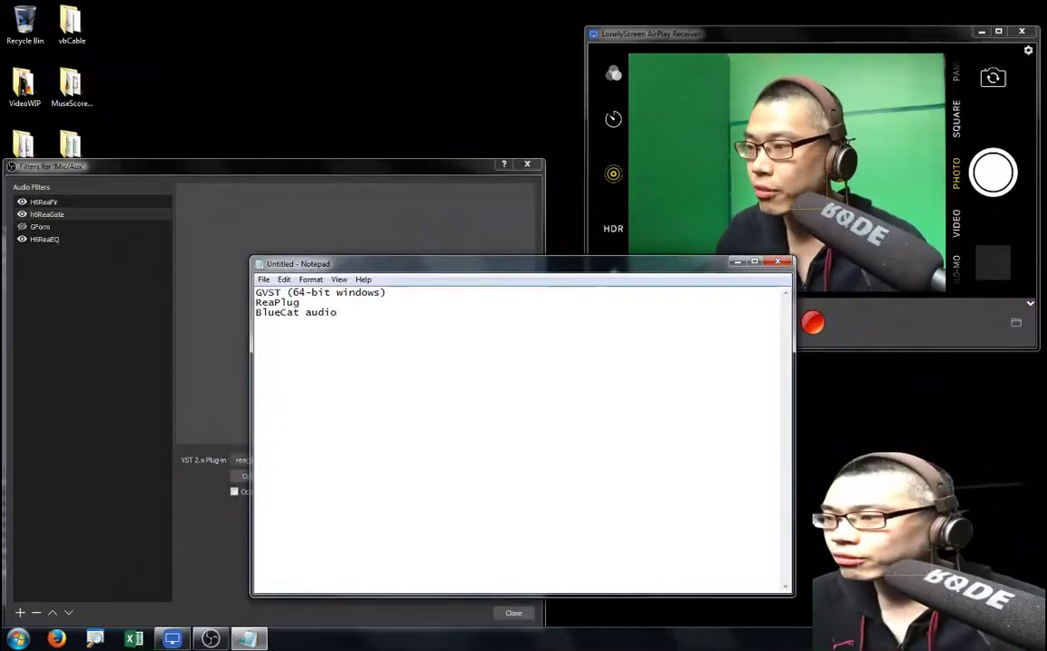
# Step: Open a private Firefox window, search for Reaplug and open the REAPER | ReaPlugs result
pyautogui.rightClick(56, 638)
pyautogui.click(71, 562)
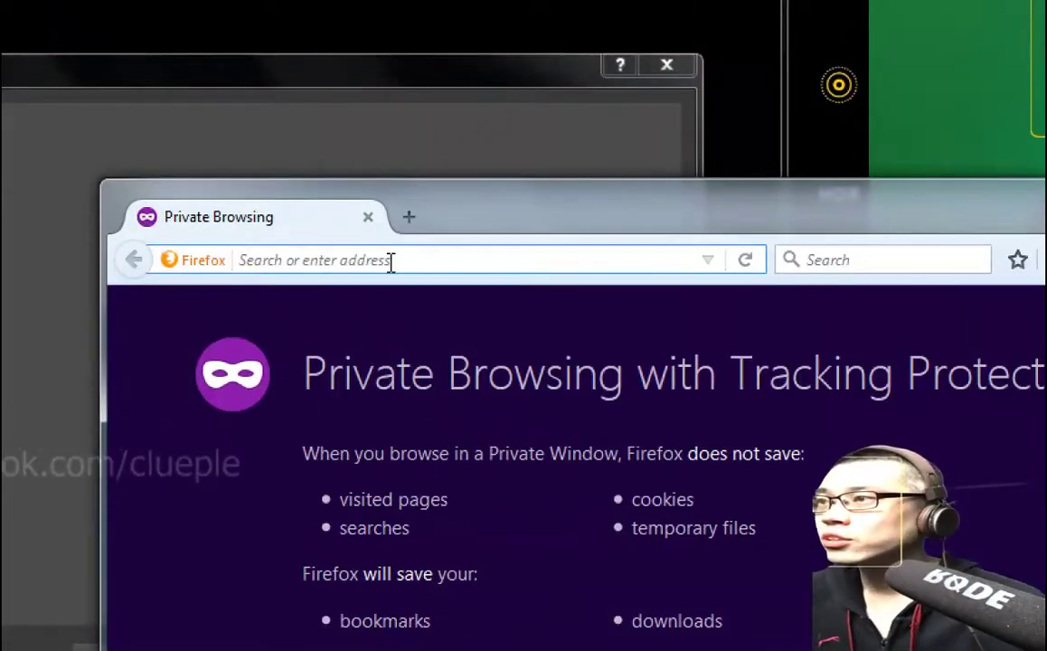
pyautogui.write('Reaplug')
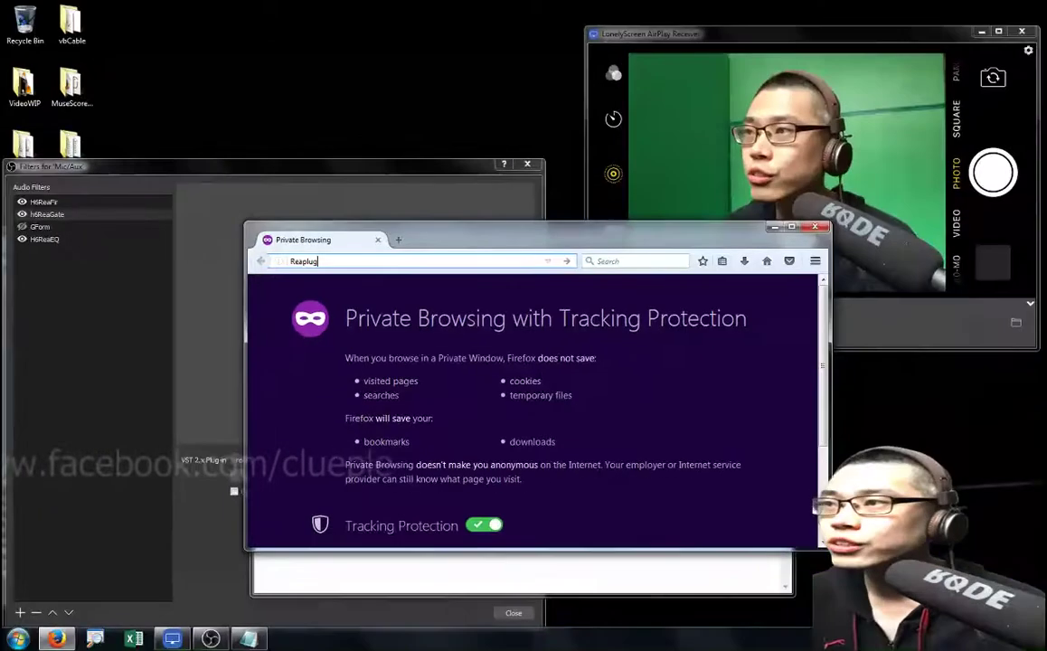
pyautogui.press('Return')
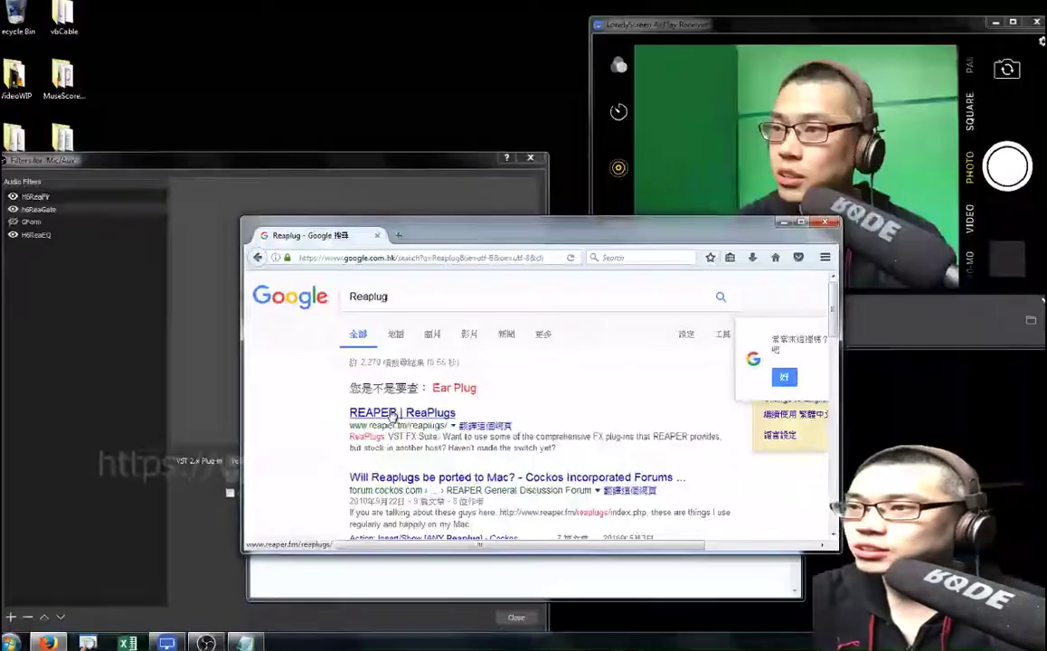
pyautogui.click(402, 414)
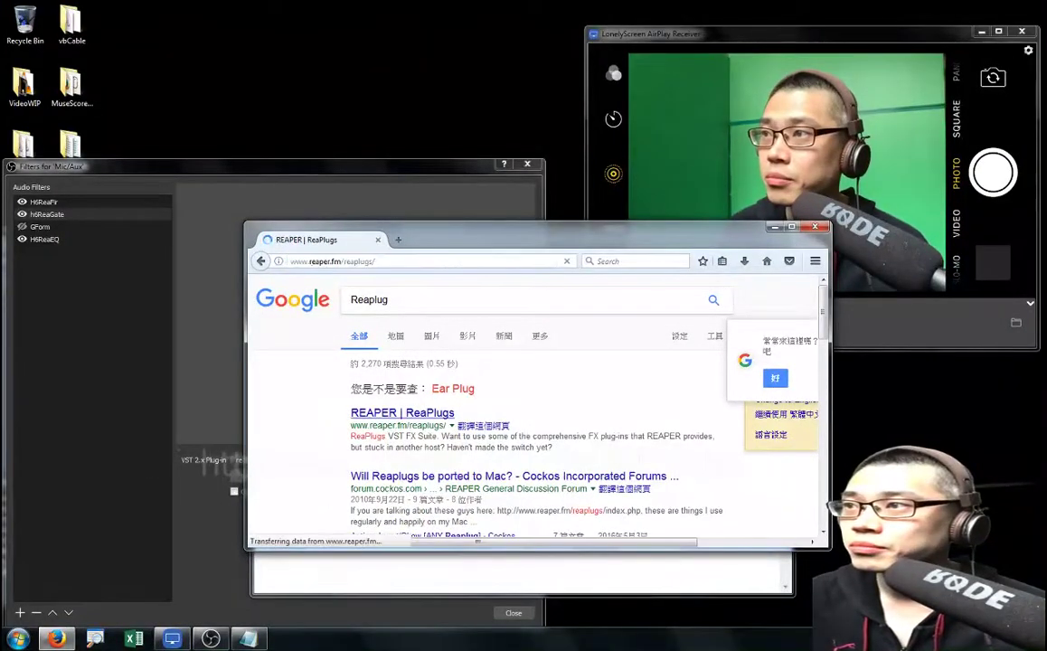
# Step: Maximize the browser window and look over the features and 32-bit and 64-bit downloads on the ReaPlugs page
pyautogui.moveTo(525, 232); pyautogui.dragTo(398, 145)
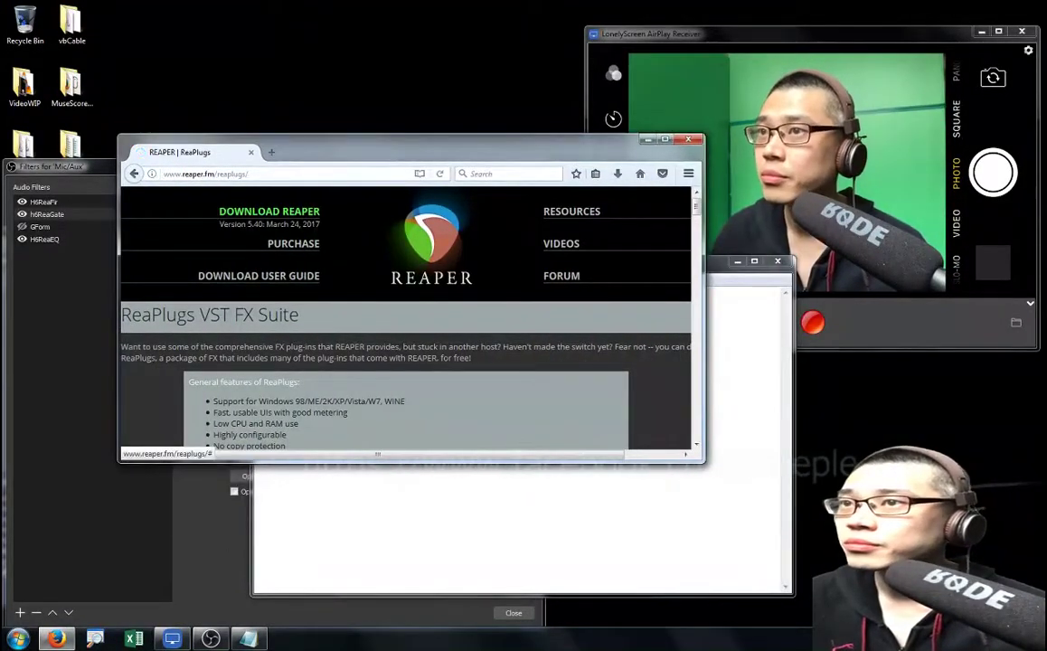
pyautogui.click(665, 140)
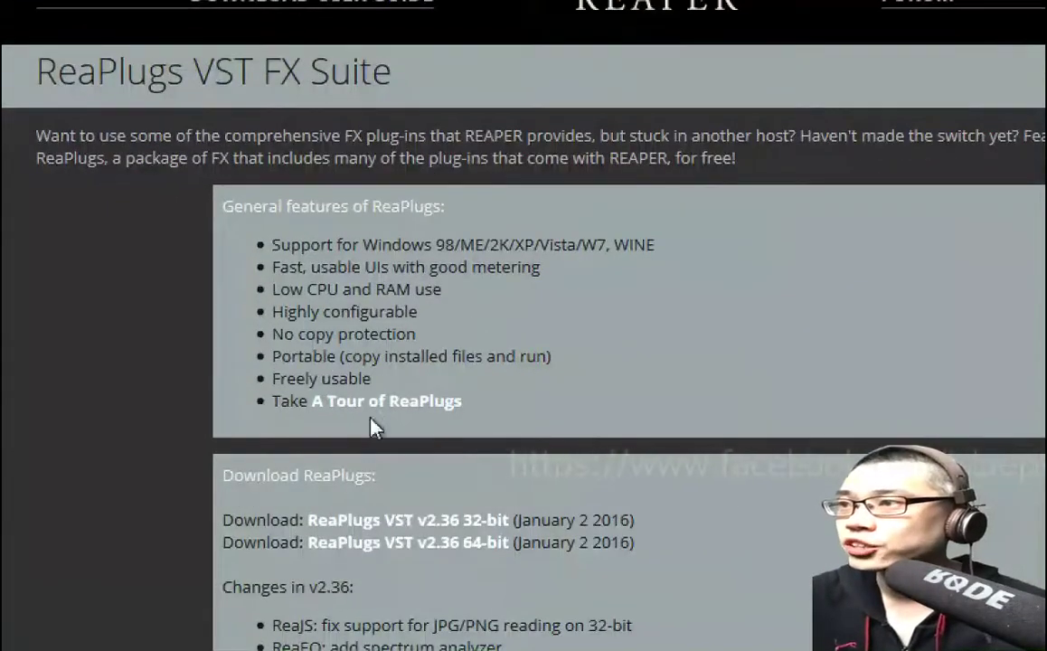
pyautogui.scroll(-1, 353, 574)
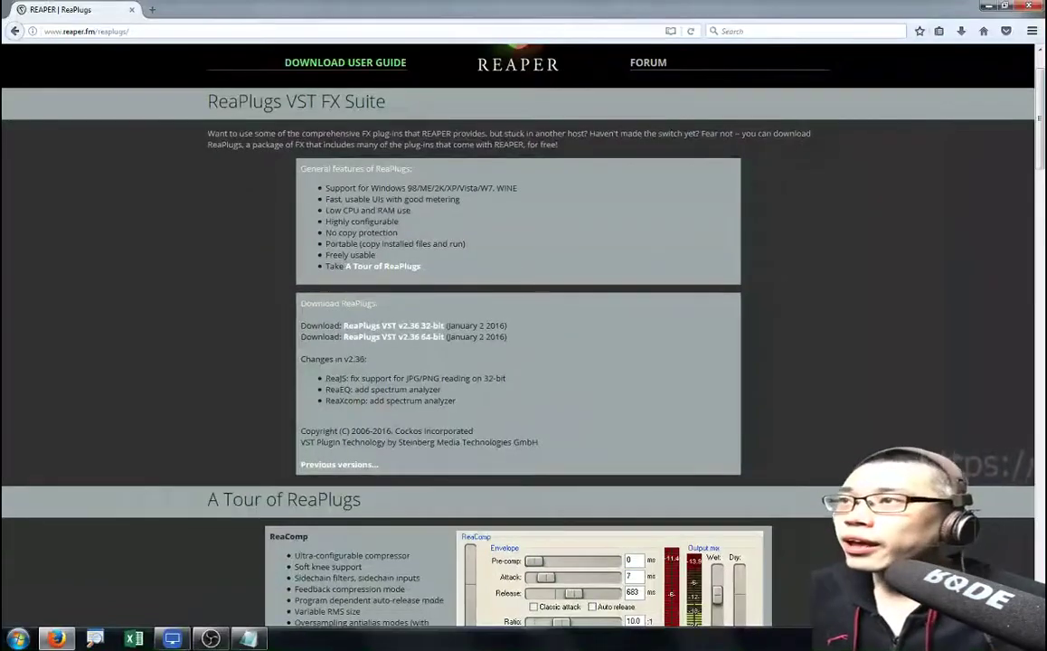
# Step: Search the web for GVST, open the site's Downloads page and look over its effects, instruments and package links
pyautogui.moveTo(132, 32); pyautogui.dragTo(42, 32)
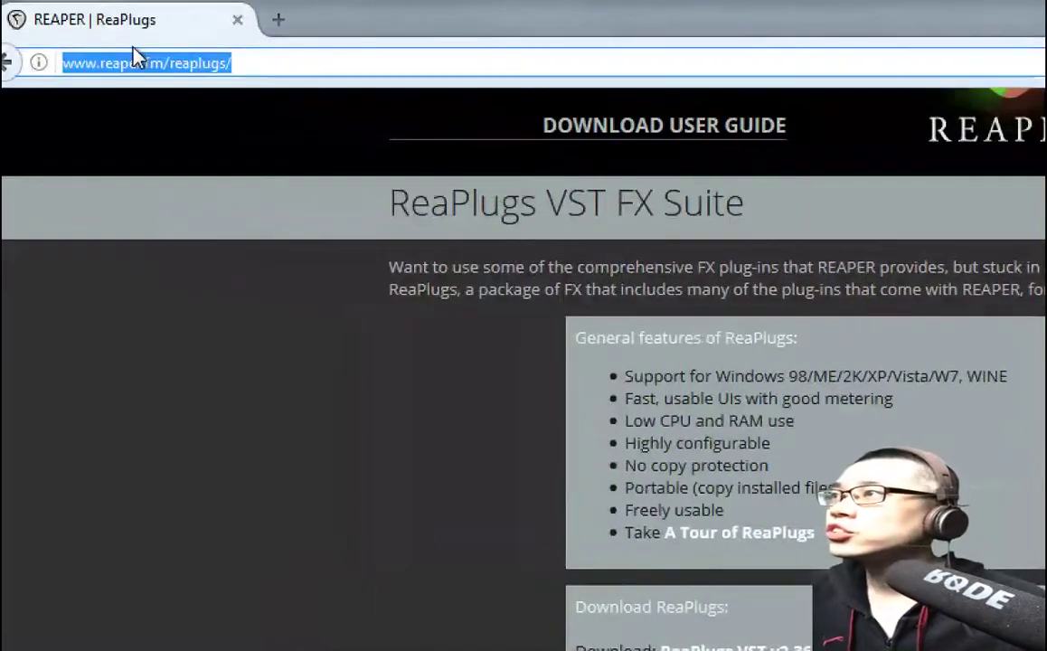
pyautogui.write('GVST')
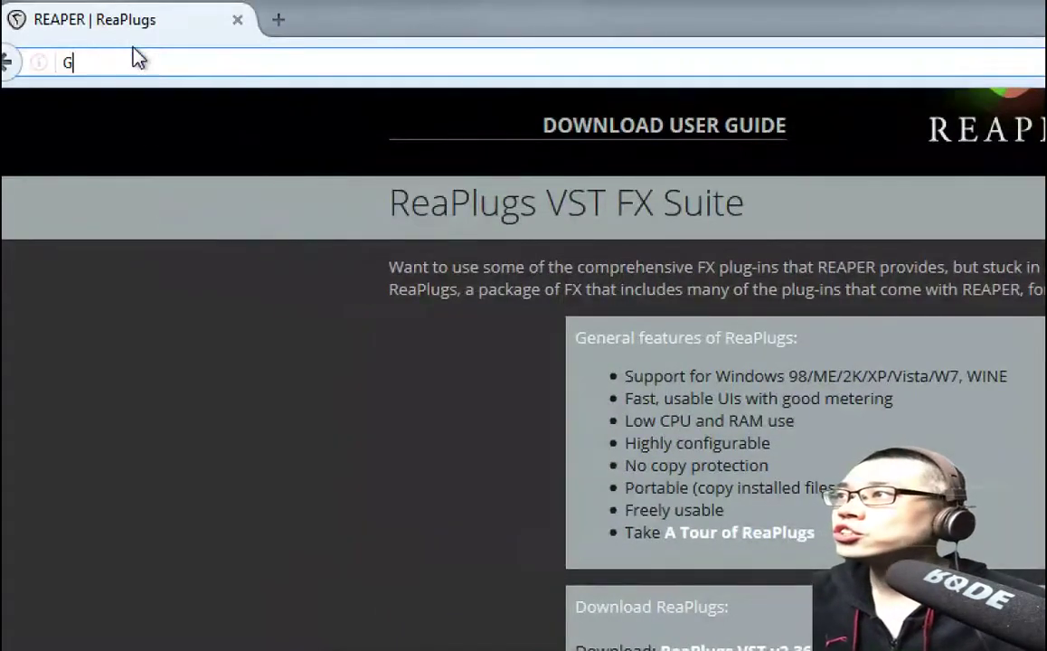
pyautogui.press('Return')
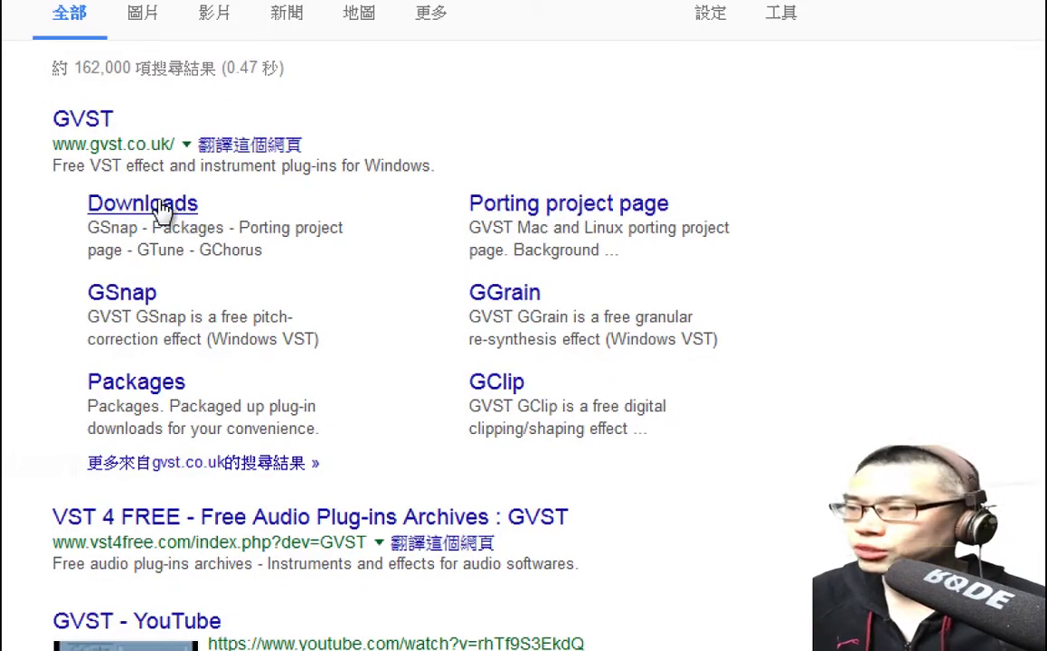
pyautogui.click(160, 206)
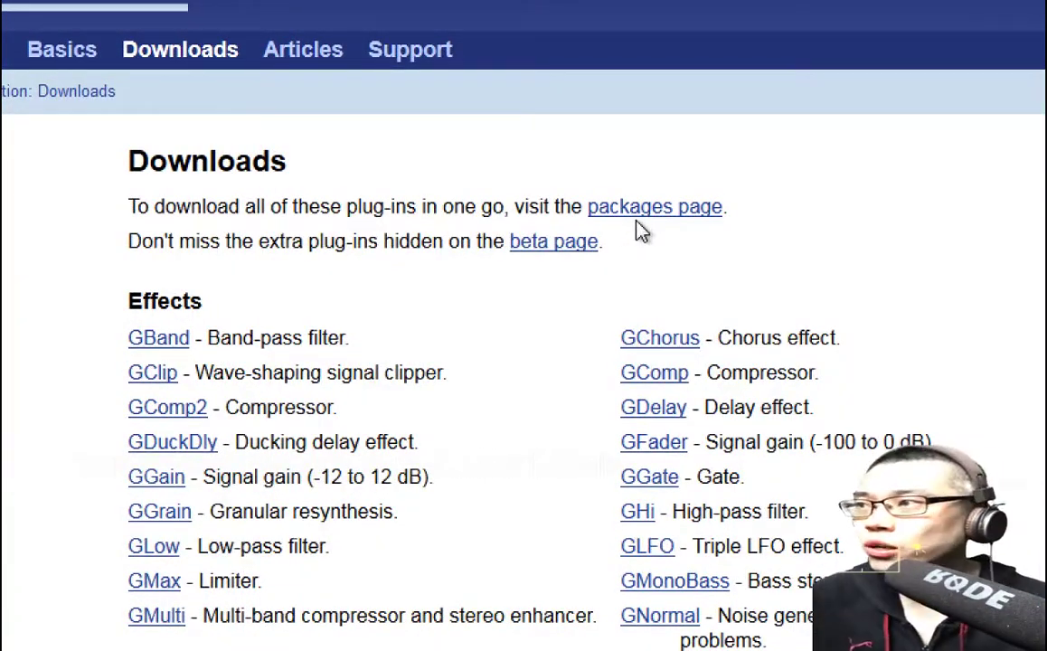
pyautogui.scroll(-2, 355, 374)
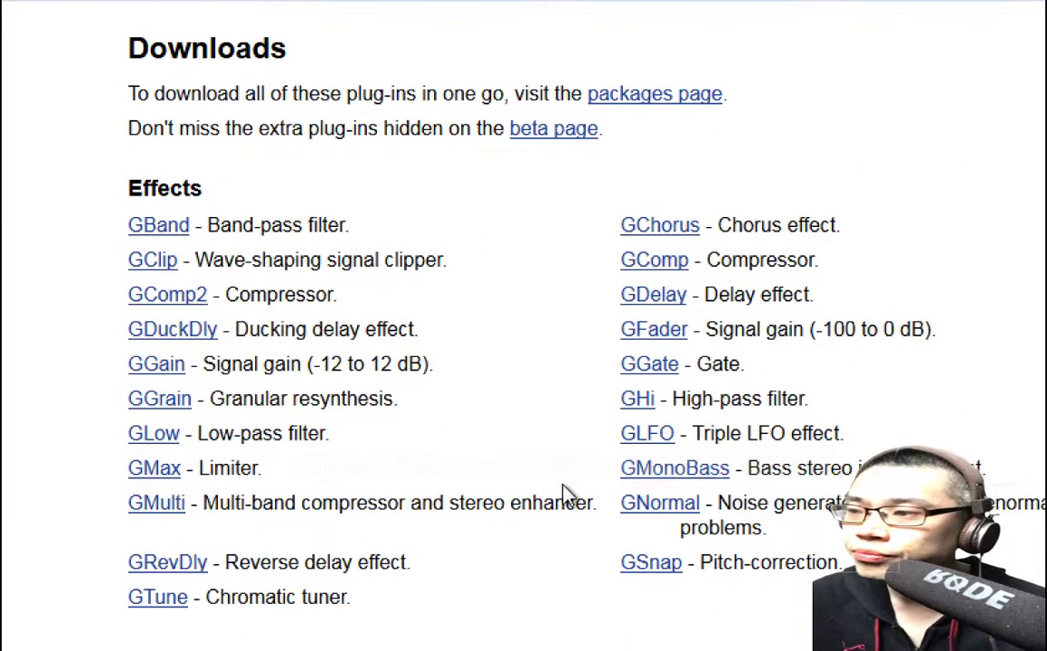
pyautogui.scroll(-5, 523, 540)
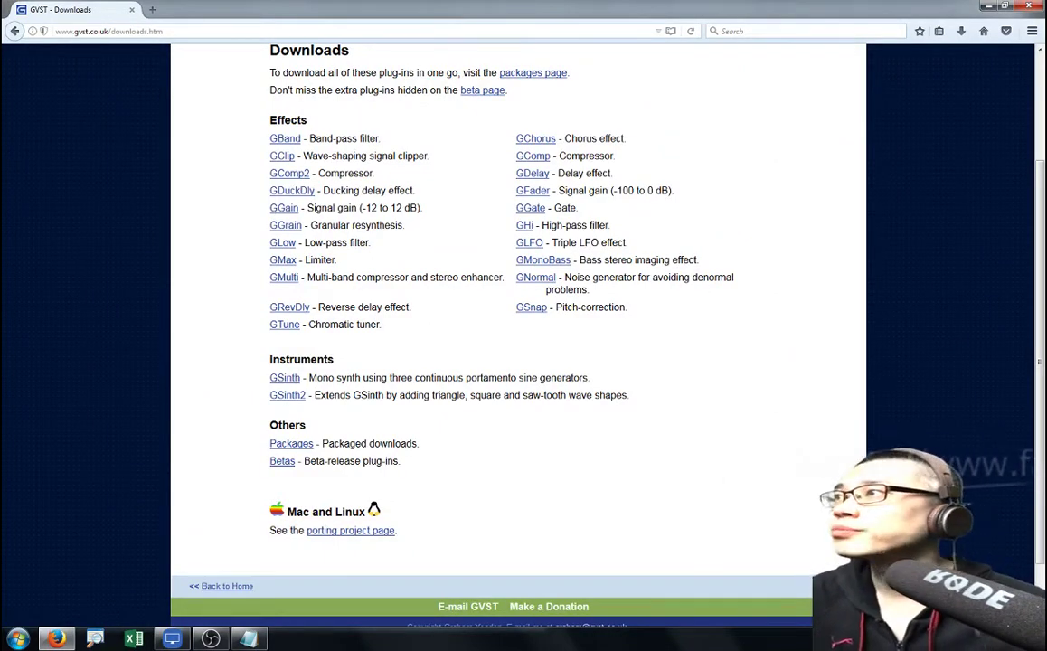
# Step: Search the web for blueCat audio and open the Free Pack page on the Blue Cat Audio site
pyautogui.click(109, 30)
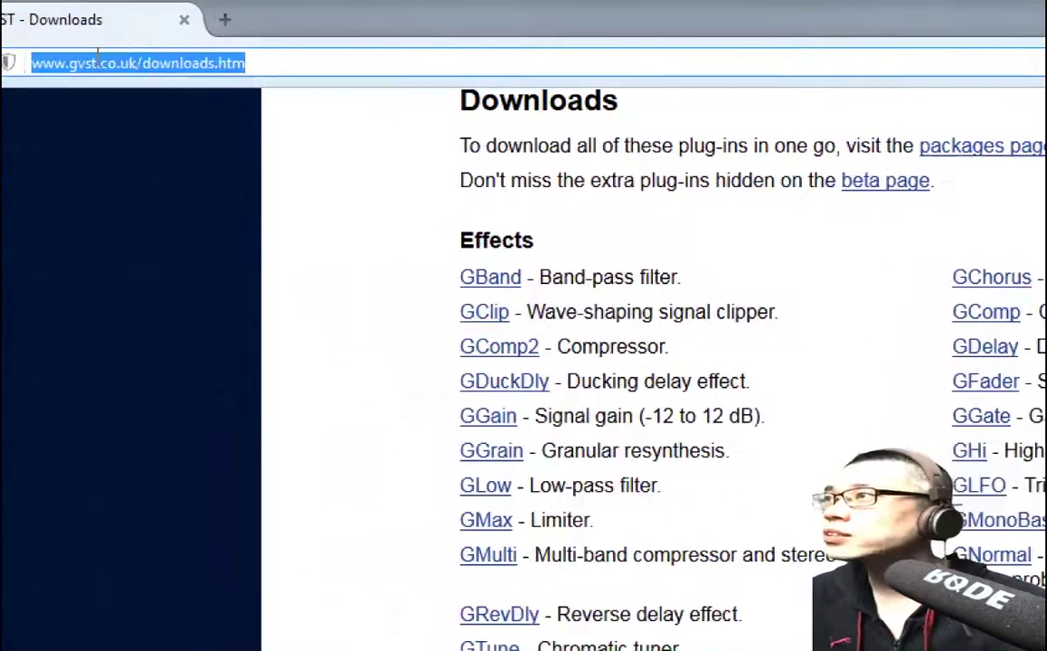
pyautogui.write('bluec')
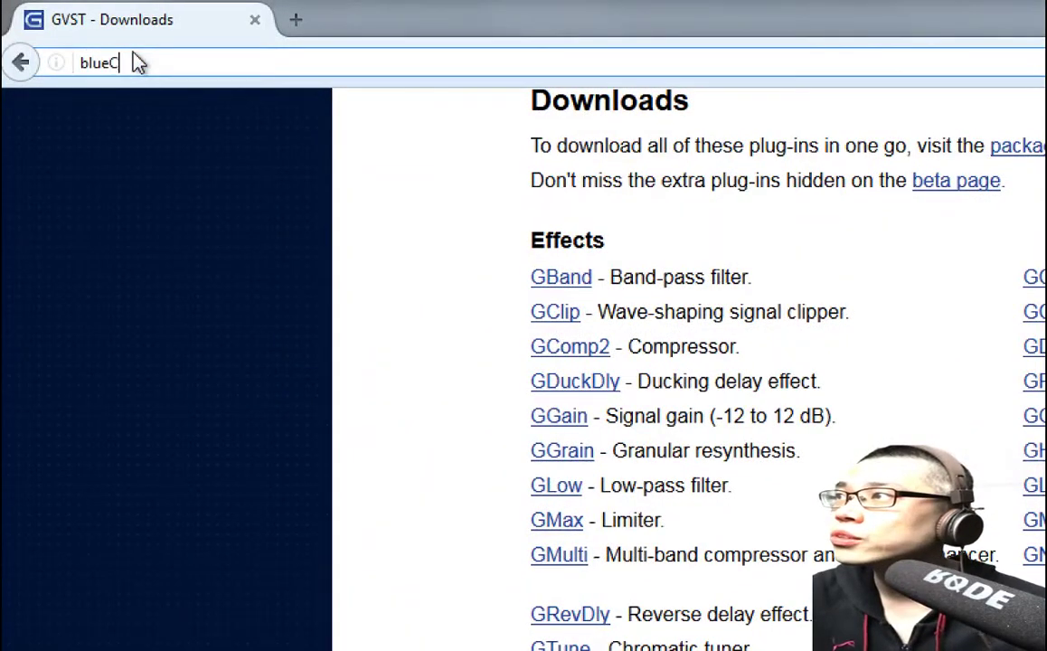
pyautogui.write('at audio')
pyautogui.press('Return')
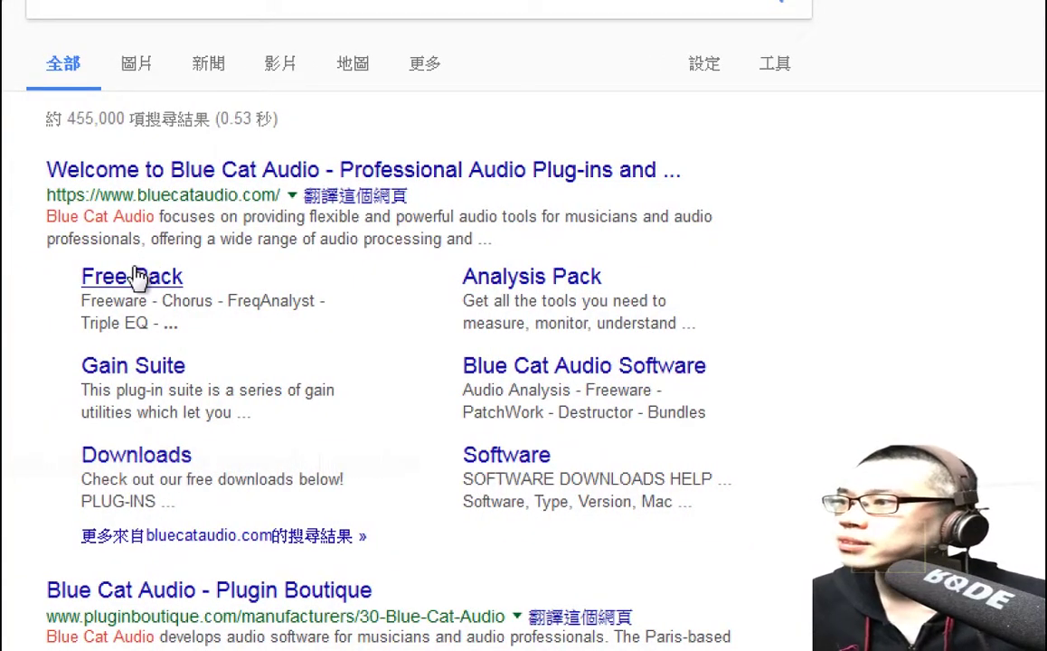
pyautogui.click(134, 277)
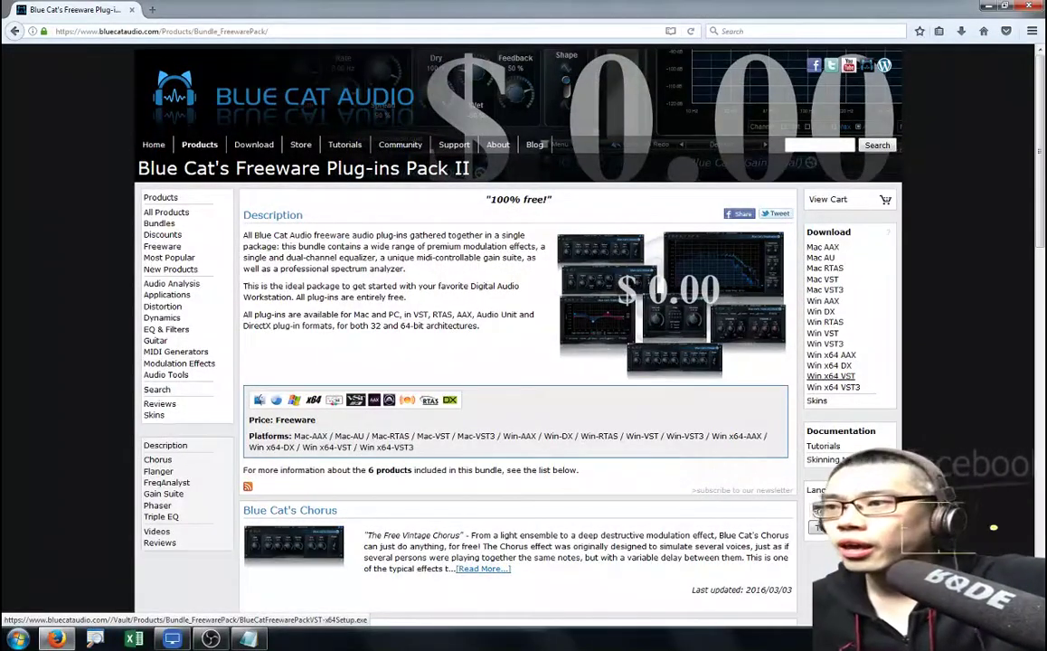
# Step: Look through the plug-ins included in Blue Cat's Freeware Plug-ins Pack II, from Chorus down to Triple EQ
pyautogui.scroll(-3, 830, 375)
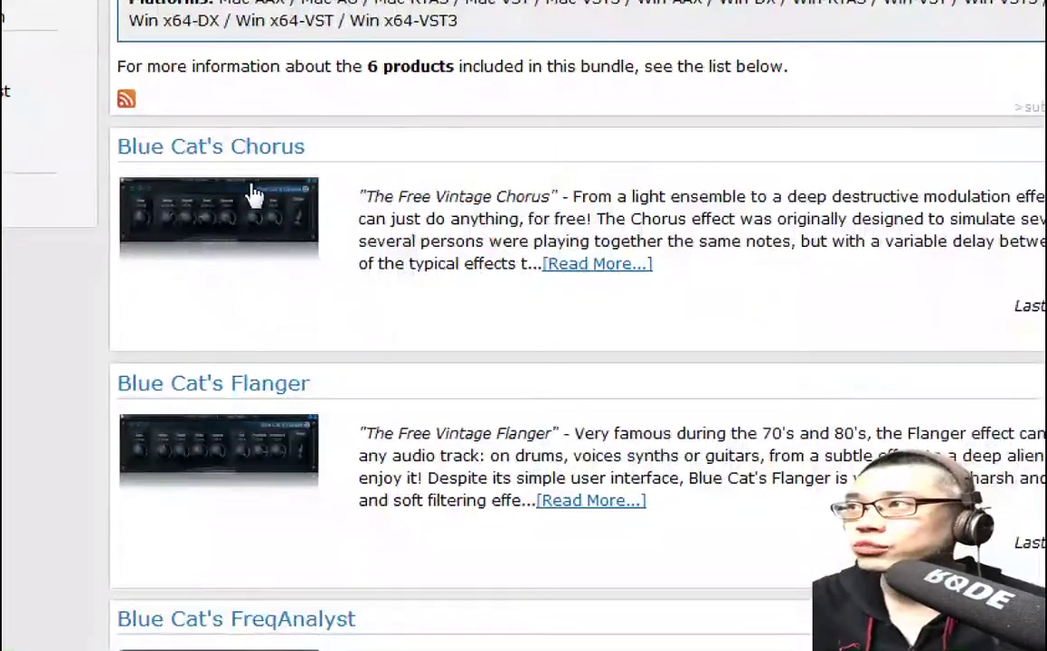
pyautogui.scroll(-1, 271, 271)
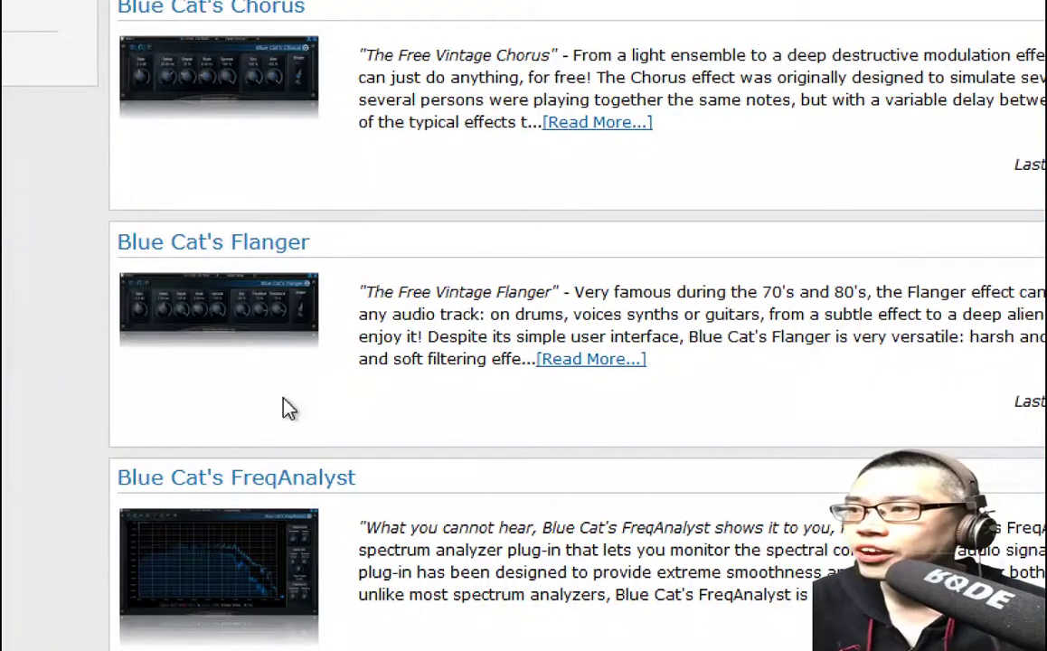
pyautogui.scroll(-1, 298, 471)
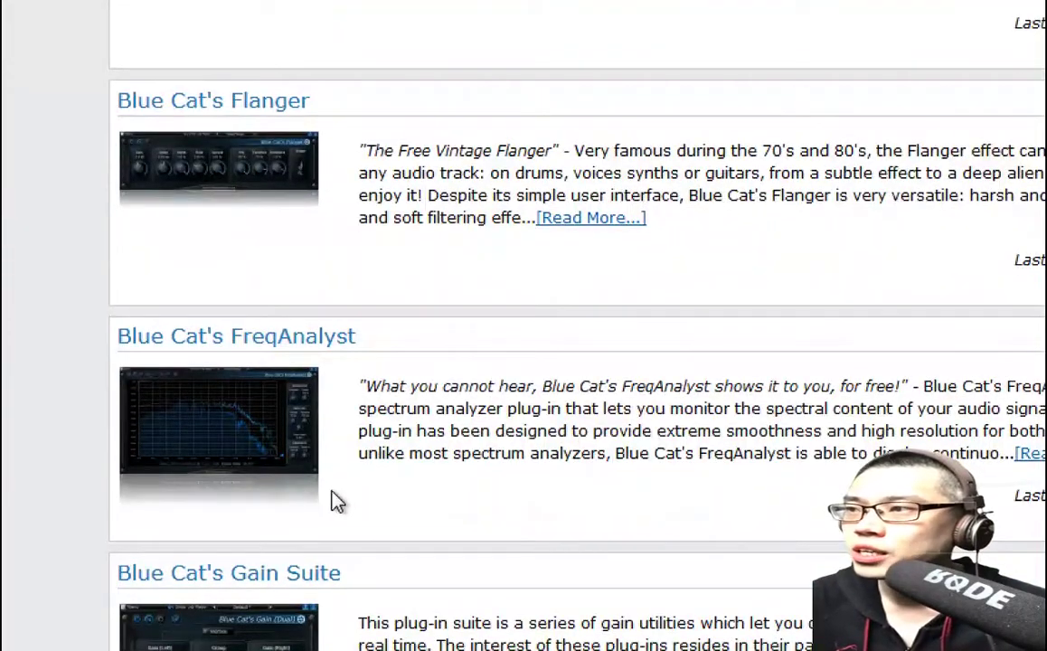
pyautogui.scroll(-1, 312, 502)
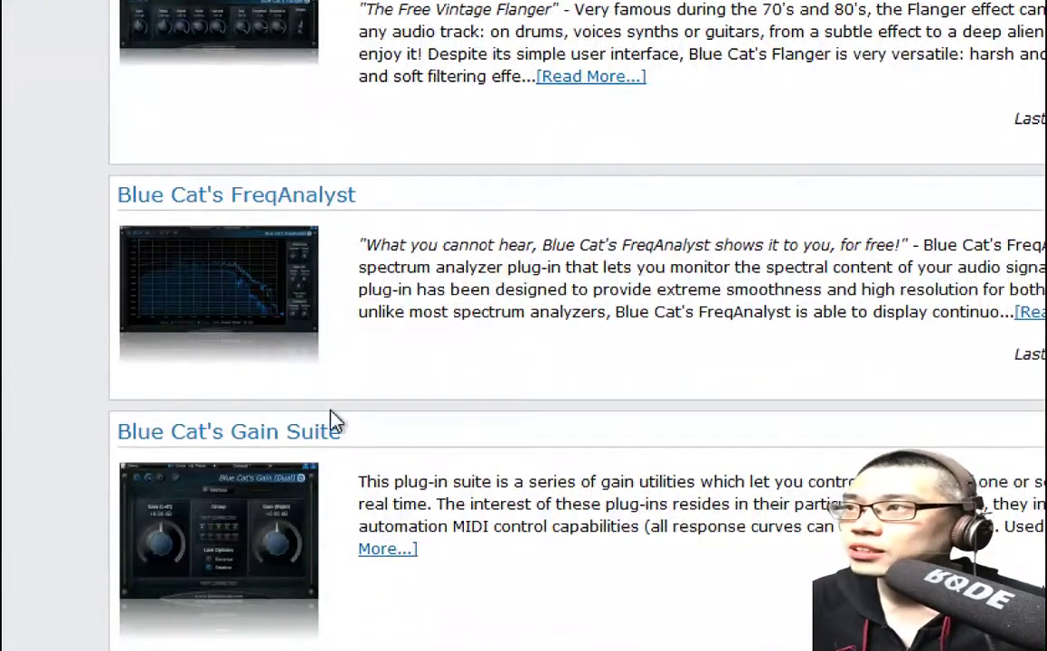
pyautogui.scroll(-2, 325, 470)
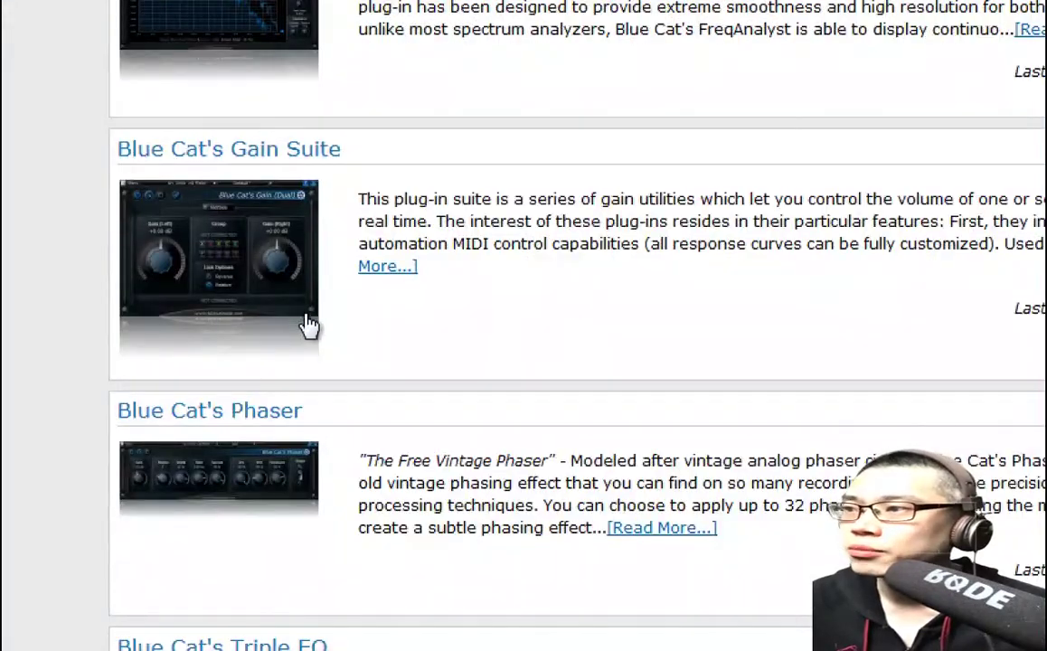
pyautogui.scroll(-1, 328, 362)
pyautogui.scroll(-2, 316, 479)
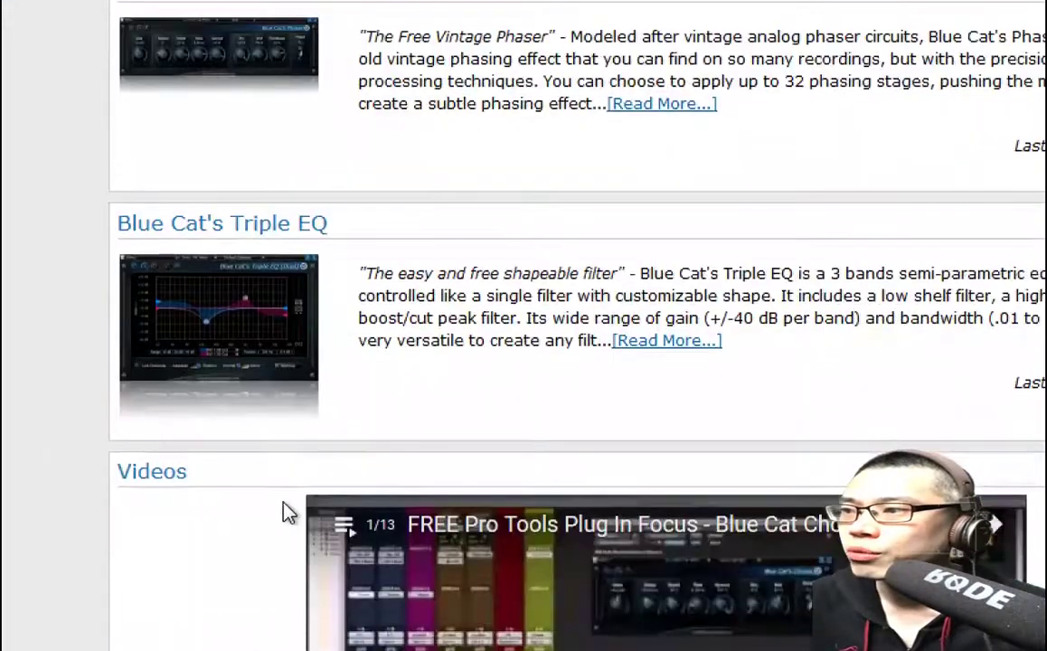